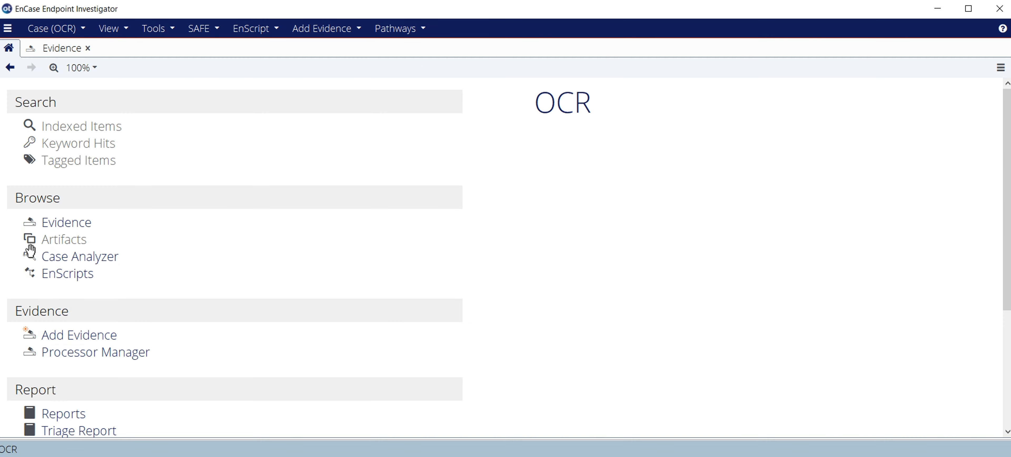
Add the existing evidence file OCR.L01 to the case and close the automatic evidence processing prompt.
{"action": "left_click", "coordinate": [73, 336]}
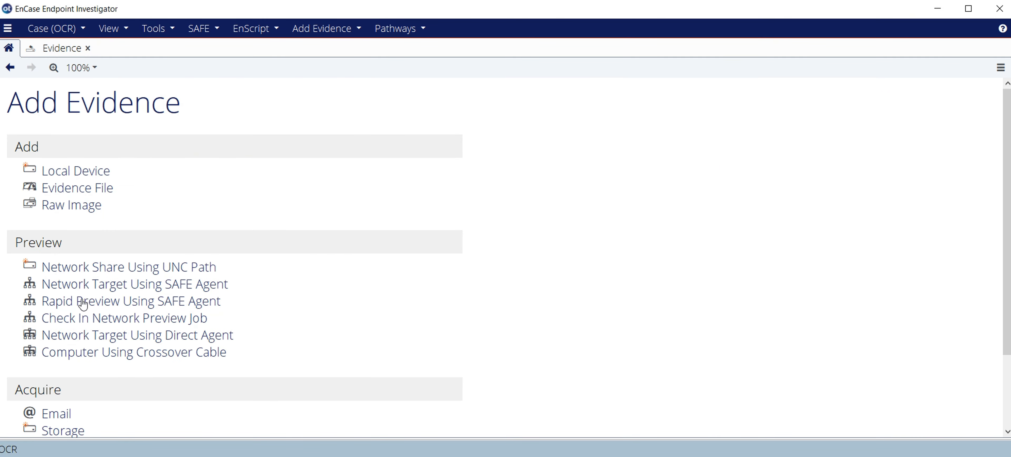
{"action": "left_click", "coordinate": [76, 188]}
{"action": "double_click", "coordinate": [153, 117]}
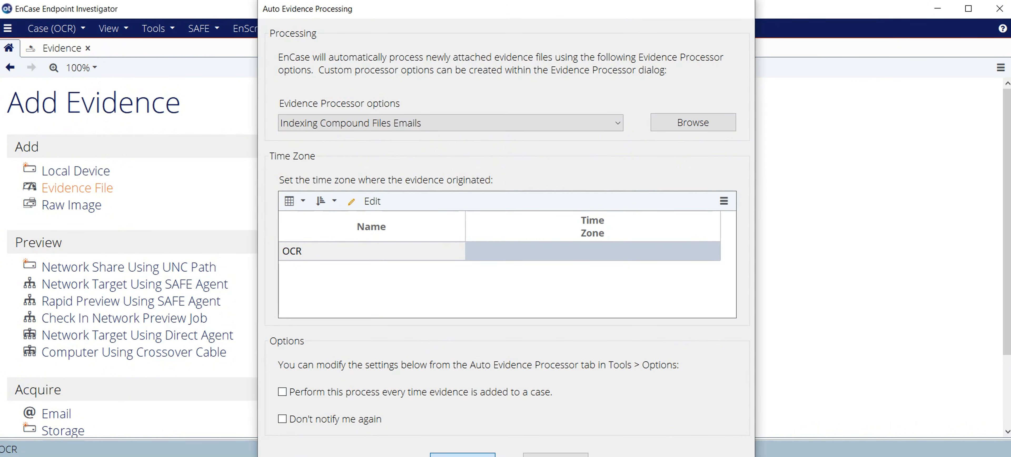
{"action": "left_click", "coordinate": [462, 455]}
Open the OCR evidence to list its entries and select stock_gs200.png.
{"action": "left_click", "coordinate": [52, 158]}
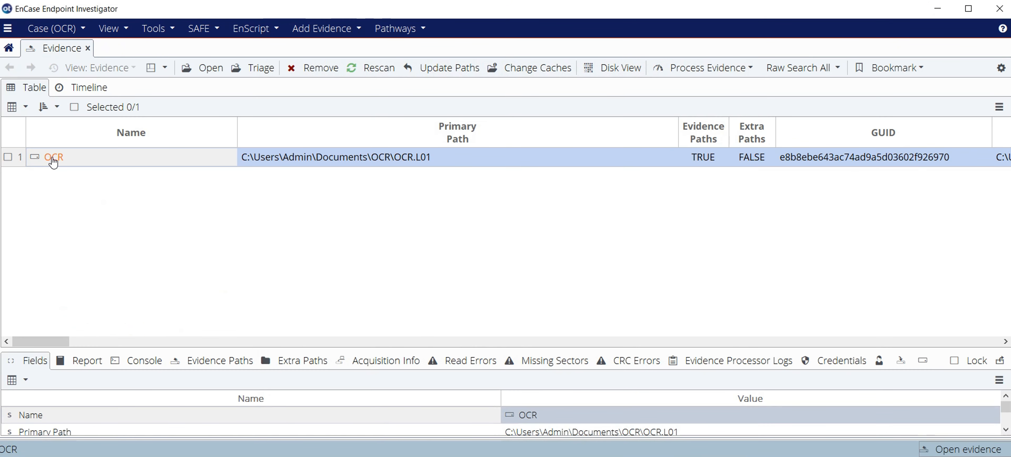
{"action": "left_click", "coordinate": [63, 100]}
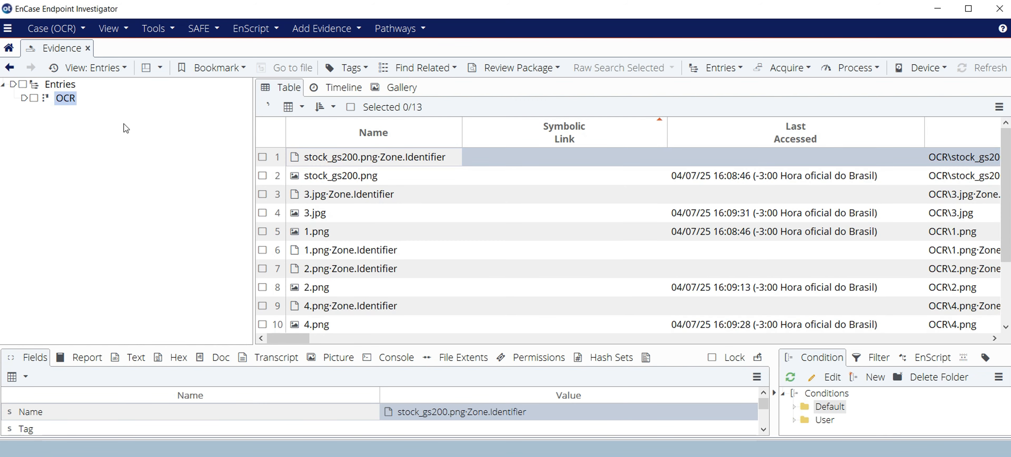
{"action": "left_click", "coordinate": [331, 164]}
{"action": "left_click", "coordinate": [334, 177]}
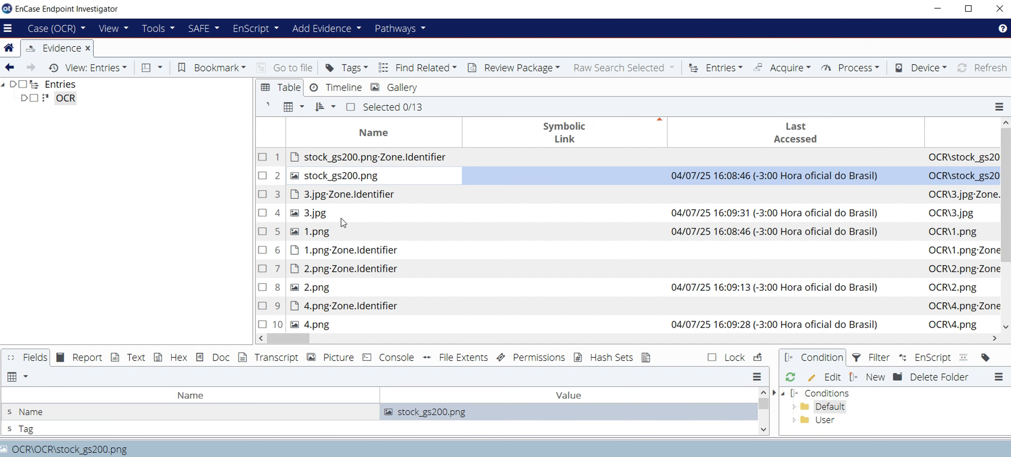
Review the thumbnails of the evidence's images in gallery view, from stock_gs200.png through 5.bmp, and return to the table view.
{"action": "left_click", "coordinate": [397, 88]}
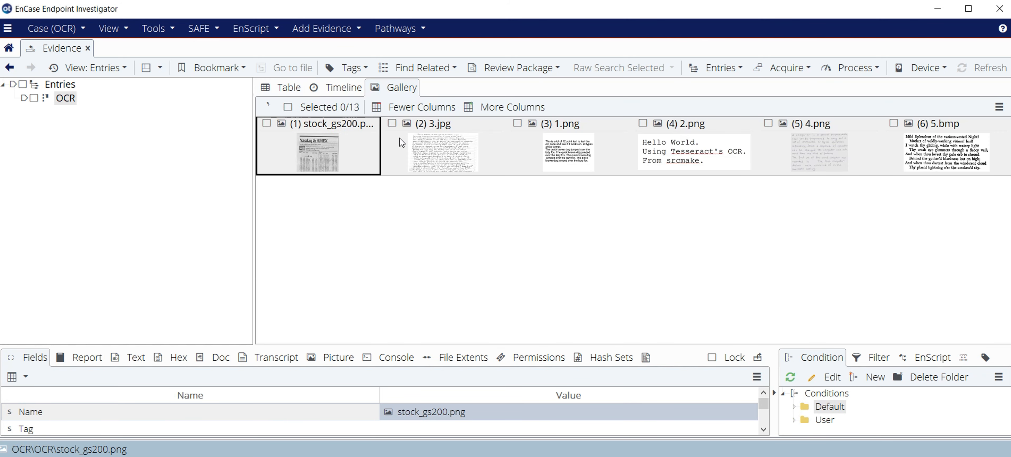
{"action": "left_click", "coordinate": [420, 154]}
{"action": "left_click", "coordinate": [591, 159]}
{"action": "left_click", "coordinate": [664, 159]}
{"action": "left_click", "coordinate": [803, 155]}
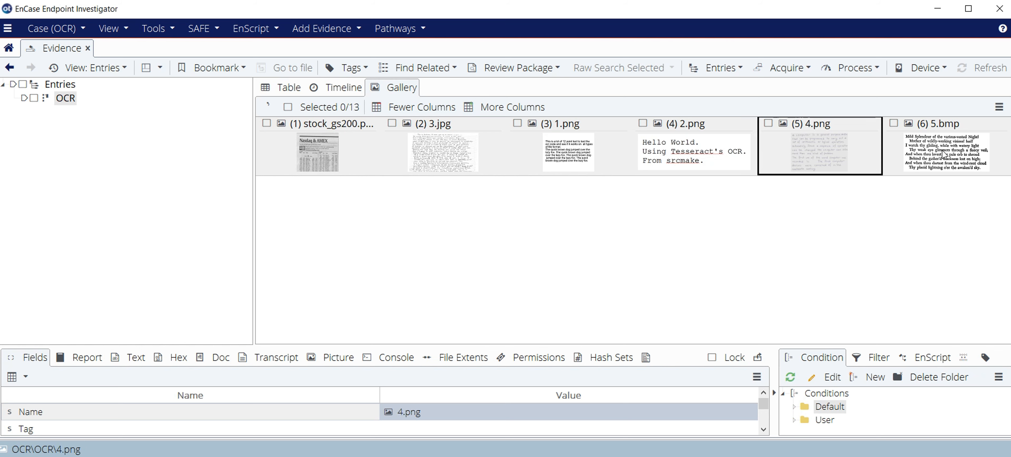
{"action": "left_click", "coordinate": [944, 154]}
{"action": "left_click", "coordinate": [296, 151]}
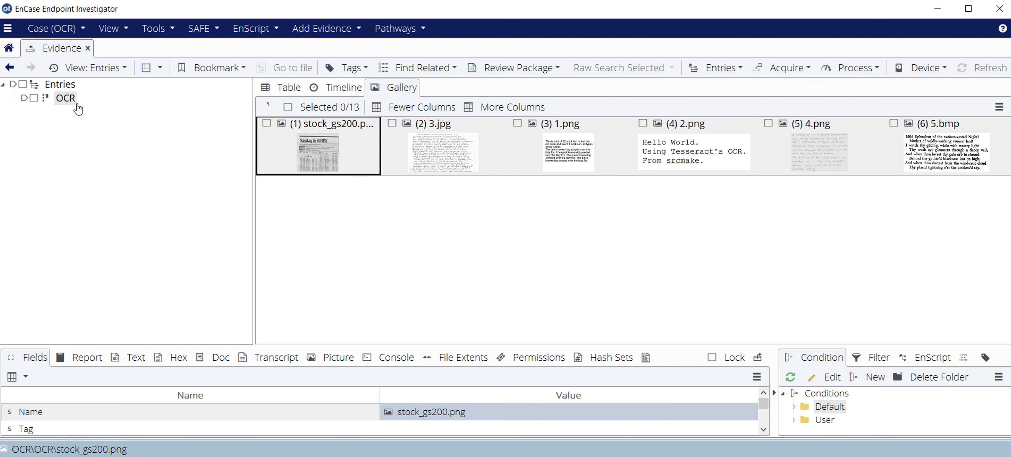
{"action": "left_click", "coordinate": [289, 88]}
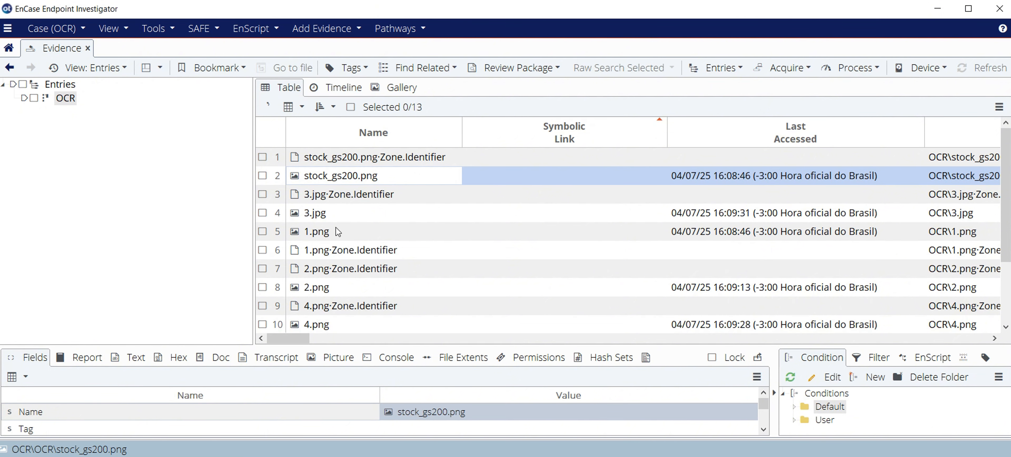
Select all entries of the OCR evidence and open the processor options for the current item.
{"action": "left_click", "coordinate": [34, 98]}
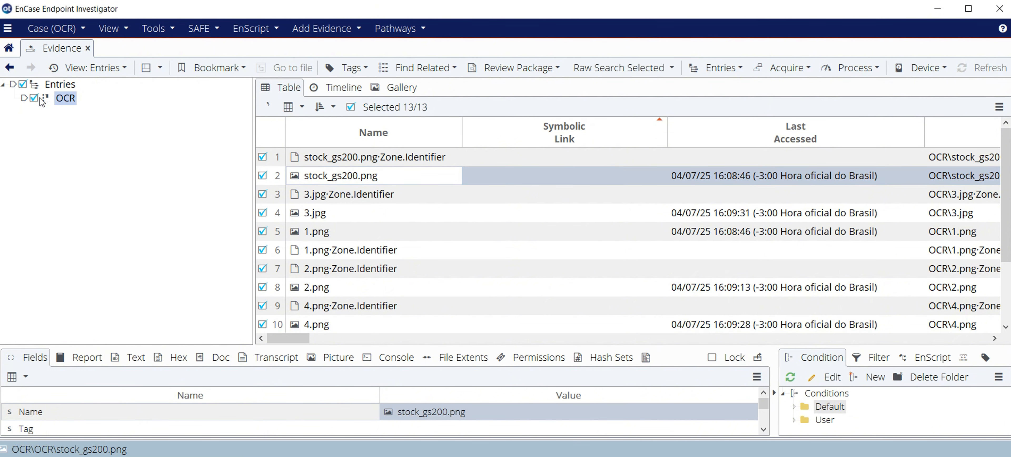
{"action": "right_click", "coordinate": [70, 99]}
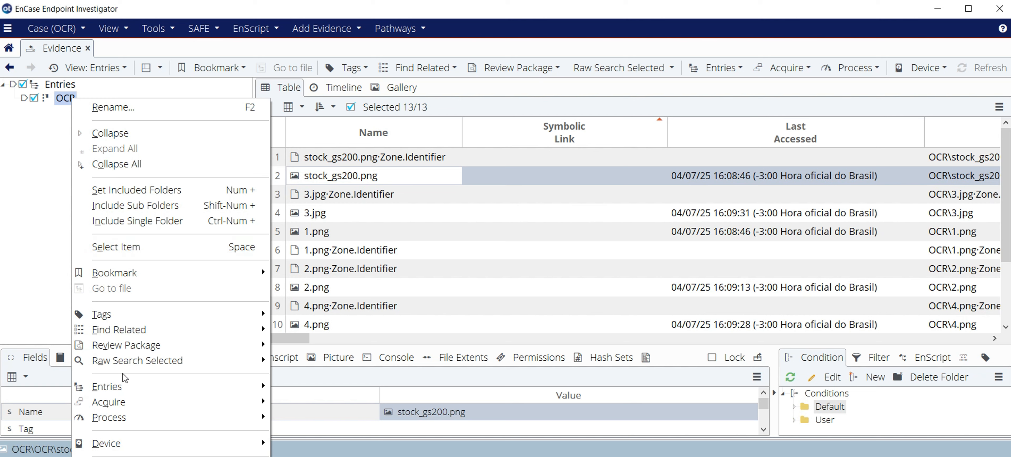
{"action": "mouse_move", "coordinate": [114, 417]}
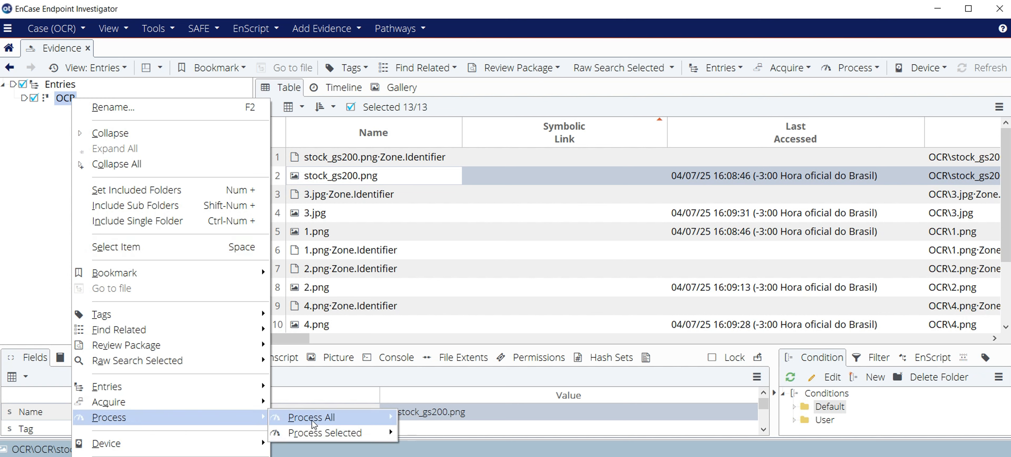
{"action": "mouse_move", "coordinate": [314, 417]}
{"action": "left_click", "coordinate": [484, 422]}
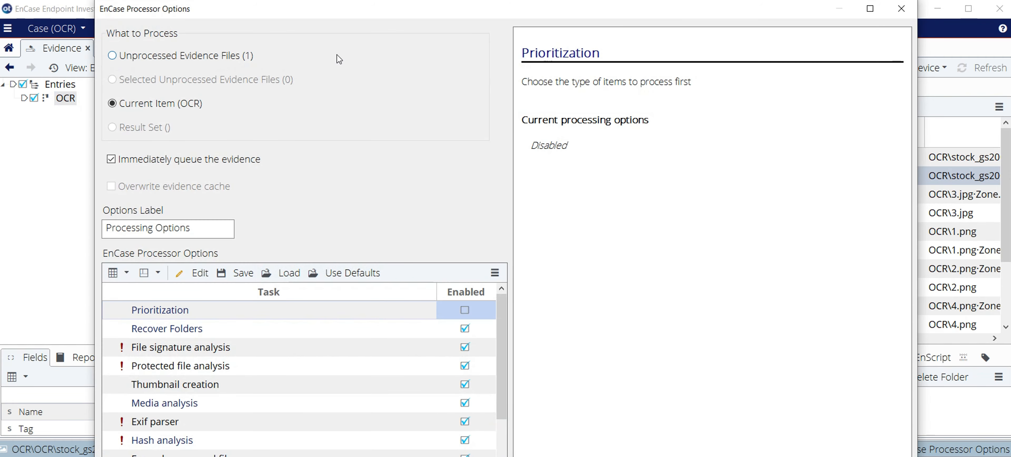
Disable Recover Folders, File signature analysis, Protected file analysis, Thumbnail creation, Media analysis, Exif parser and Hash analysis in the processor tasks.
{"action": "left_click", "coordinate": [872, 10]}
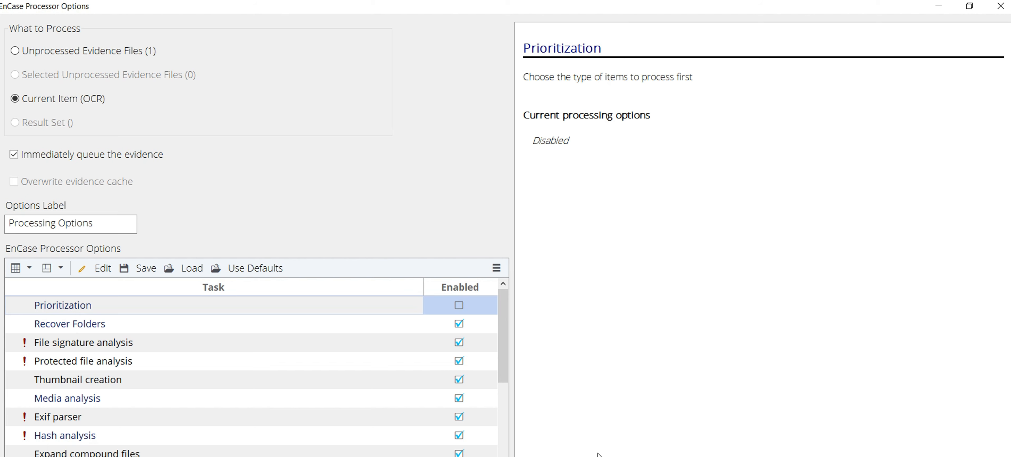
{"action": "left_click", "coordinate": [459, 324]}
{"action": "left_click", "coordinate": [459, 342]}
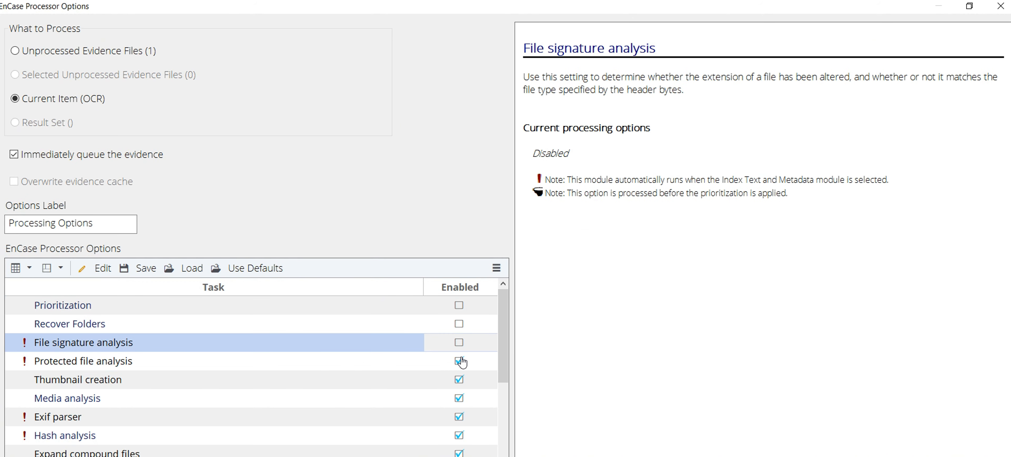
{"action": "left_click", "coordinate": [459, 361]}
{"action": "left_click", "coordinate": [459, 379]}
{"action": "left_click", "coordinate": [459, 397]}
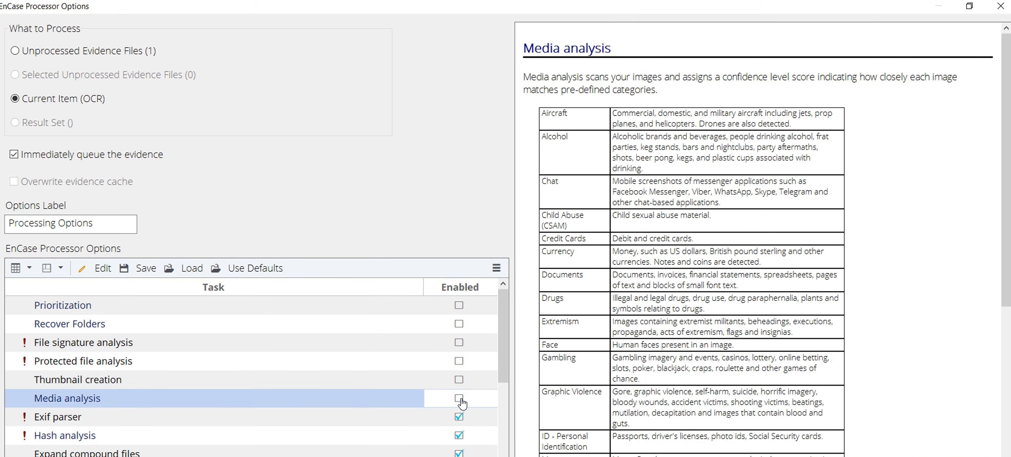
{"action": "left_click", "coordinate": [459, 416]}
{"action": "left_click", "coordinate": [459, 435]}
Disable the Expand compound files, Find email, Find Internet artifacts and Social Media parser tasks.
{"action": "left_click_drag", "start_coordinate": [506, 338], "coordinate": [506, 383]}
{"action": "left_click", "coordinate": [459, 361]}
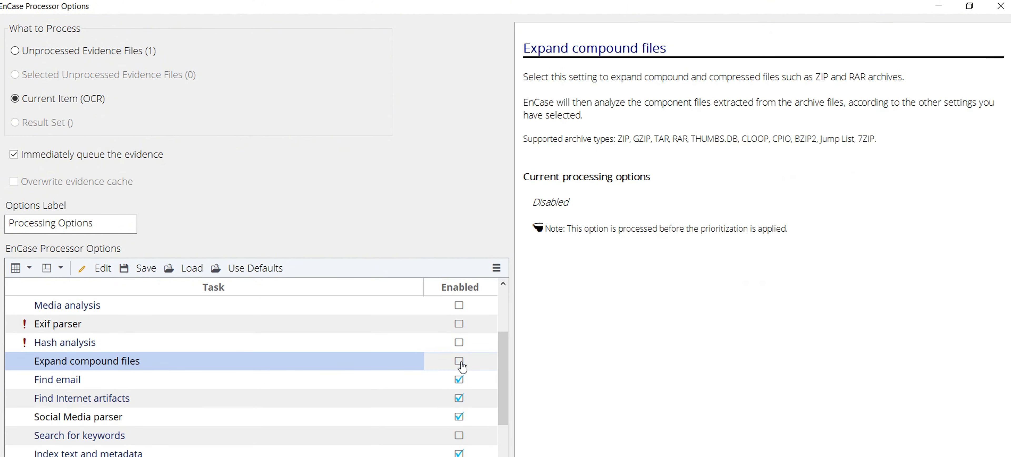
{"action": "left_click", "coordinate": [459, 380]}
{"action": "left_click", "coordinate": [459, 398]}
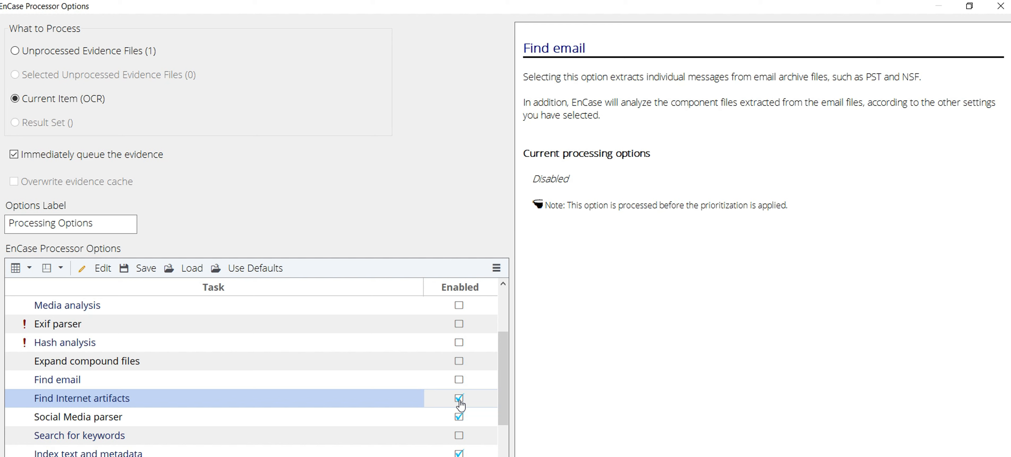
{"action": "left_click", "coordinate": [459, 417]}
Disable the Index text and metadata task and the System Info Parser and File Carver modules.
{"action": "left_click_drag", "start_coordinate": [505, 386], "coordinate": [502, 429]}
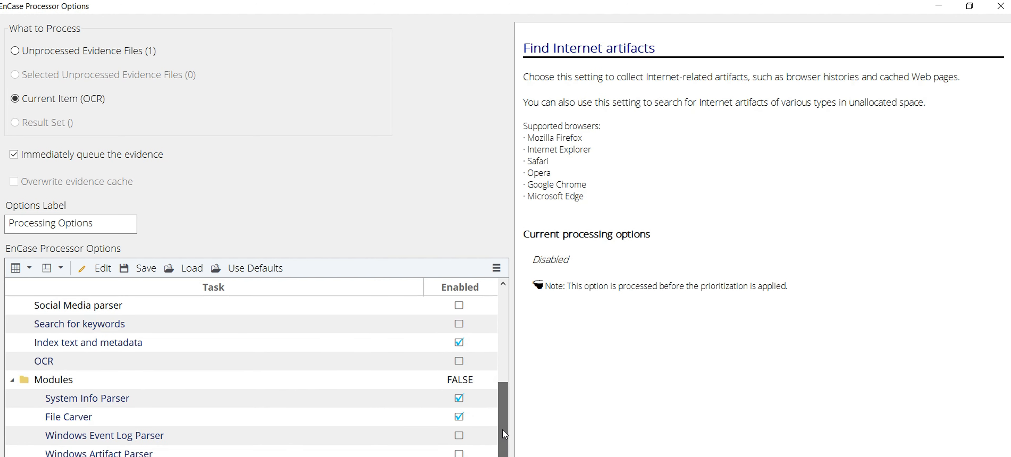
{"action": "left_click", "coordinate": [459, 342]}
{"action": "left_click", "coordinate": [459, 397]}
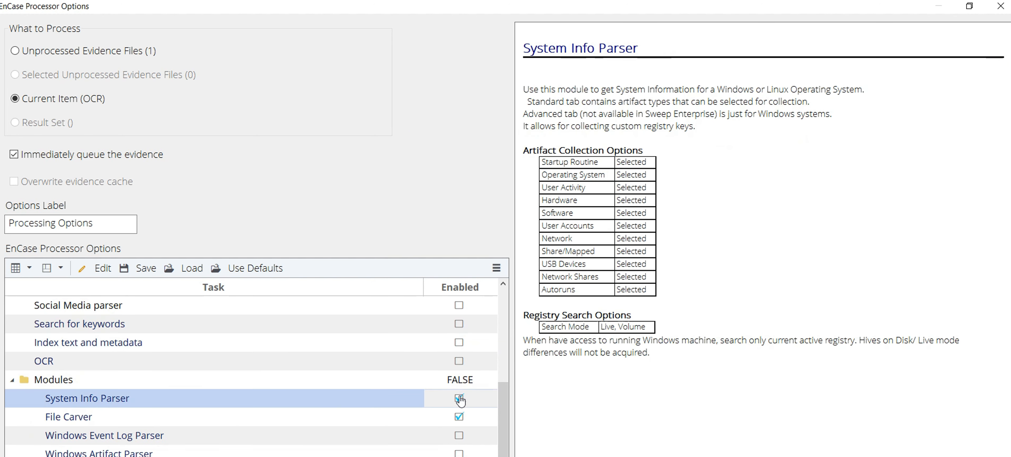
{"action": "left_click", "coordinate": [459, 416]}
{"action": "left_click_drag", "start_coordinate": [504, 407], "coordinate": [506, 432]}
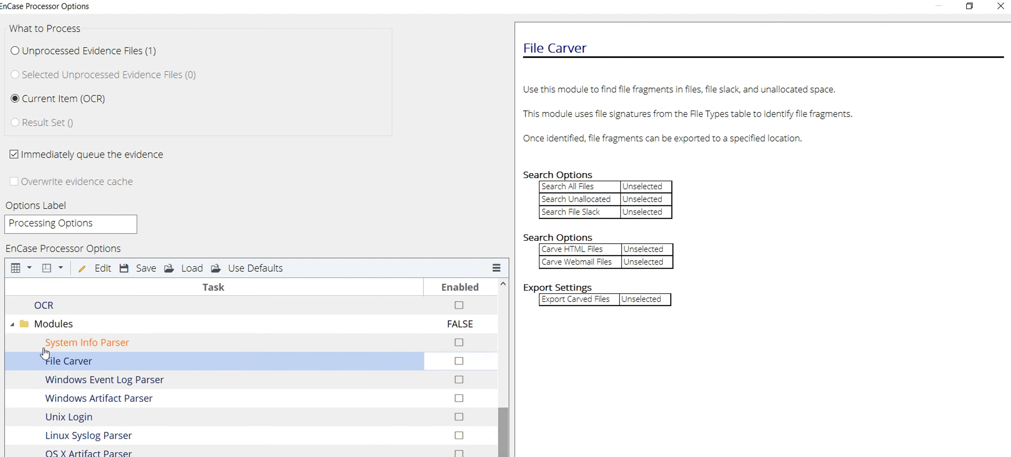
{"action": "left_click", "coordinate": [13, 324]}
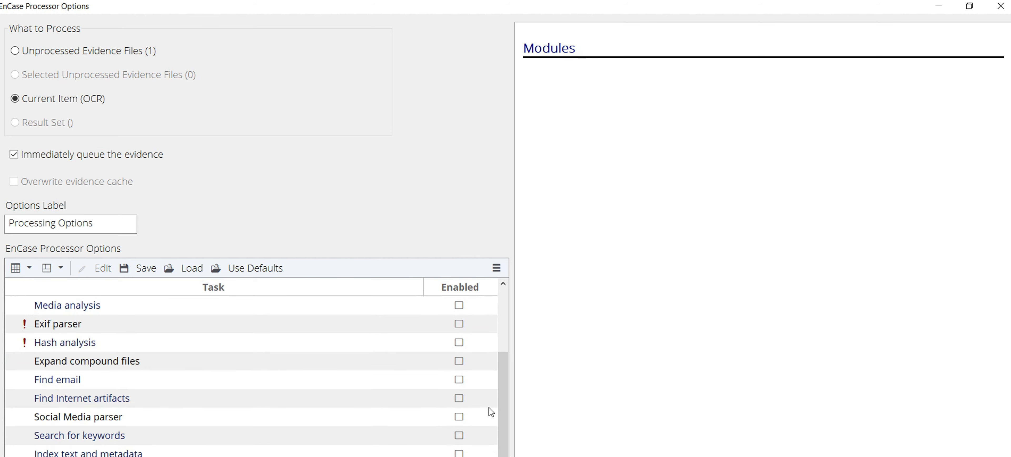
{"action": "left_click_drag", "start_coordinate": [505, 397], "coordinate": [506, 453]}
{"action": "left_click", "coordinate": [12, 455]}
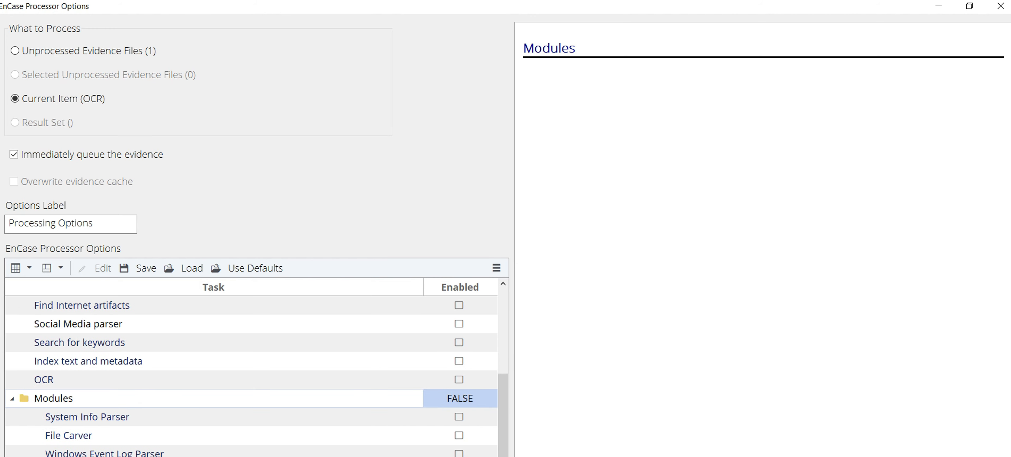
Enable the OCR task with English as its language, keeping Index text and metadata enabled with it.
{"action": "left_click", "coordinate": [47, 379]}
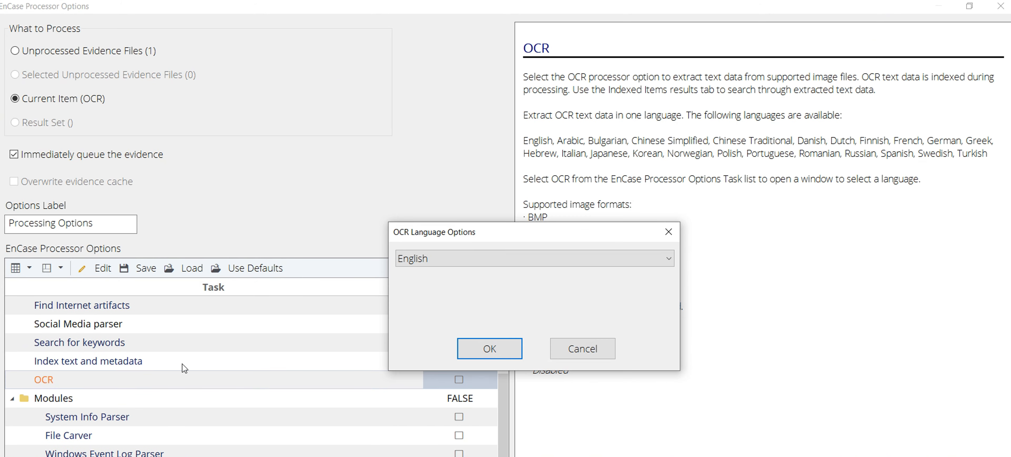
{"action": "left_click", "coordinate": [590, 256]}
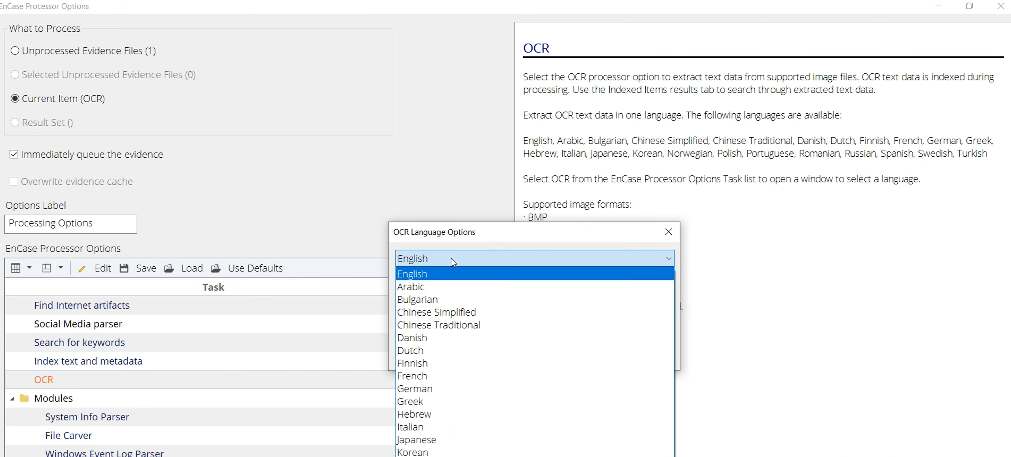
{"action": "left_click", "coordinate": [436, 279]}
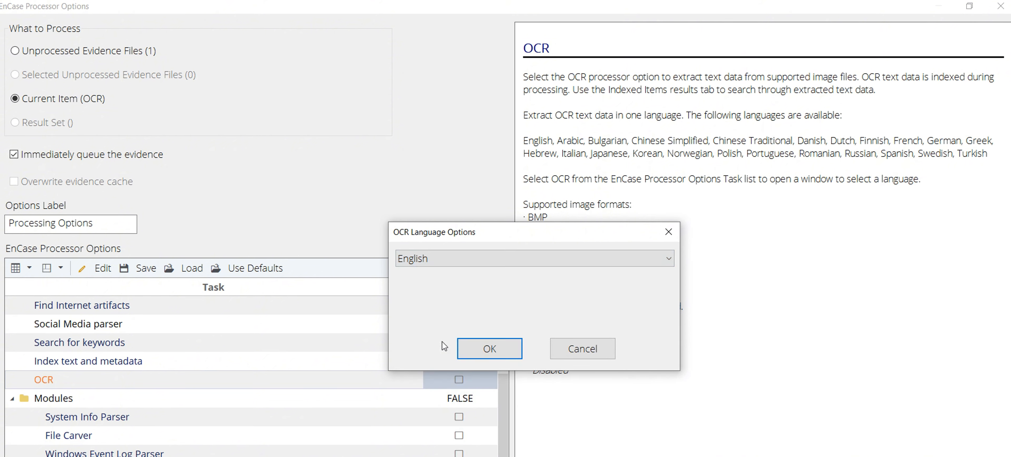
{"action": "left_click", "coordinate": [486, 353]}
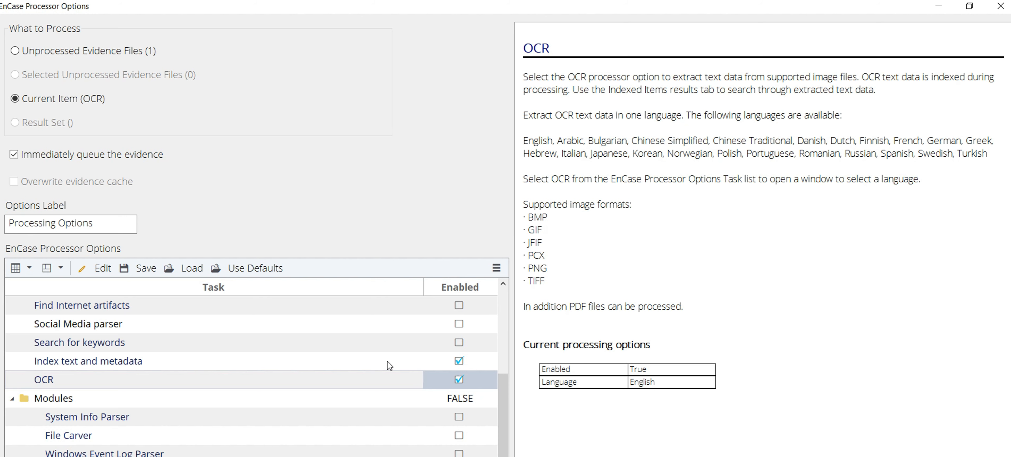
{"action": "left_click", "coordinate": [454, 362]}
{"action": "left_click", "coordinate": [461, 383]}
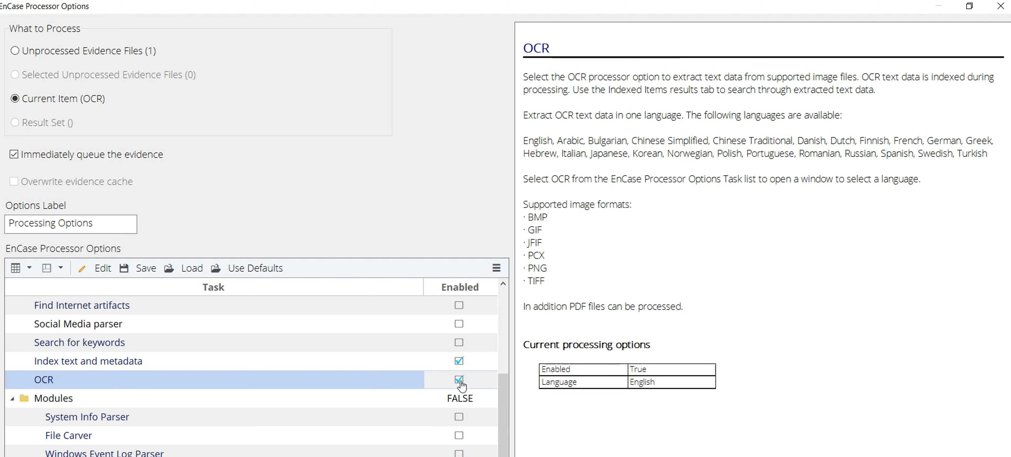
Label the set of processing options OCR and queue the evidence for processing.
{"action": "left_click_drag", "start_coordinate": [96, 224], "coordinate": [2, 228]}
{"action": "type", "text": "OCR"}
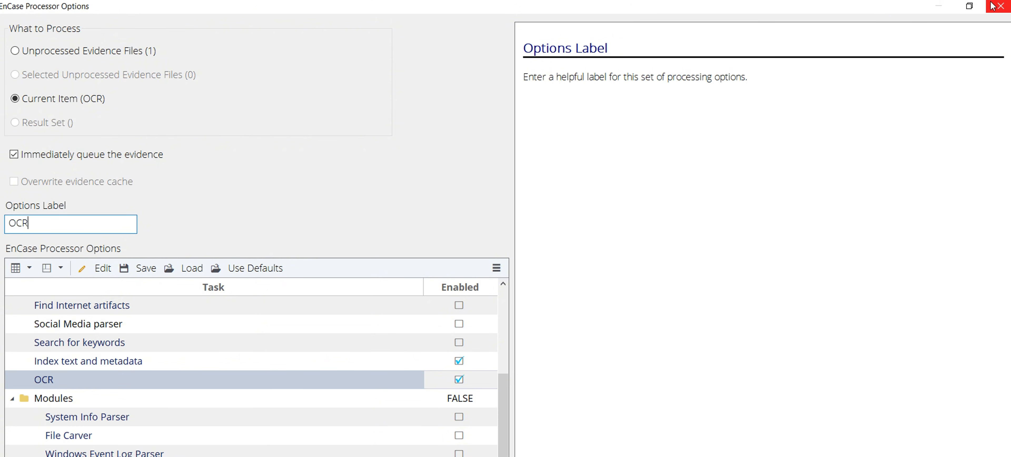
{"action": "left_click", "coordinate": [968, 6]}
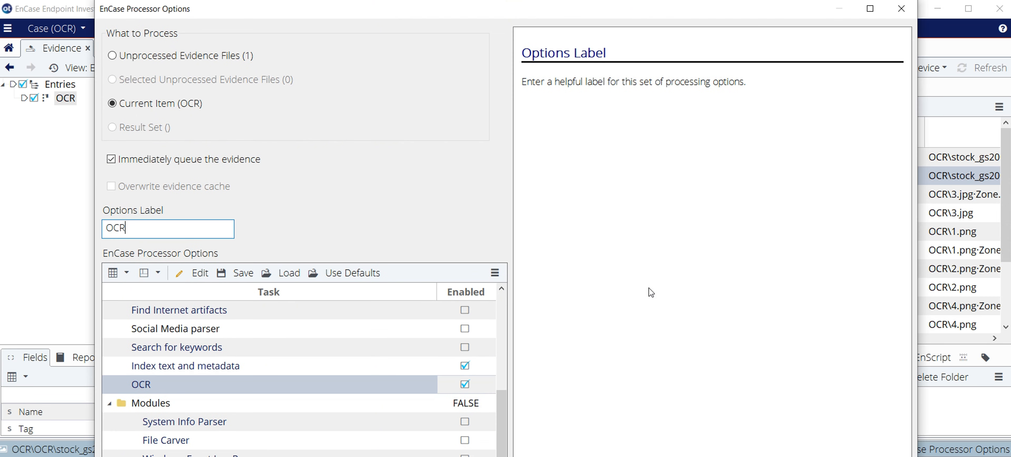
{"action": "left_click", "coordinate": [869, 9]}
{"action": "key", "text": "Return"}
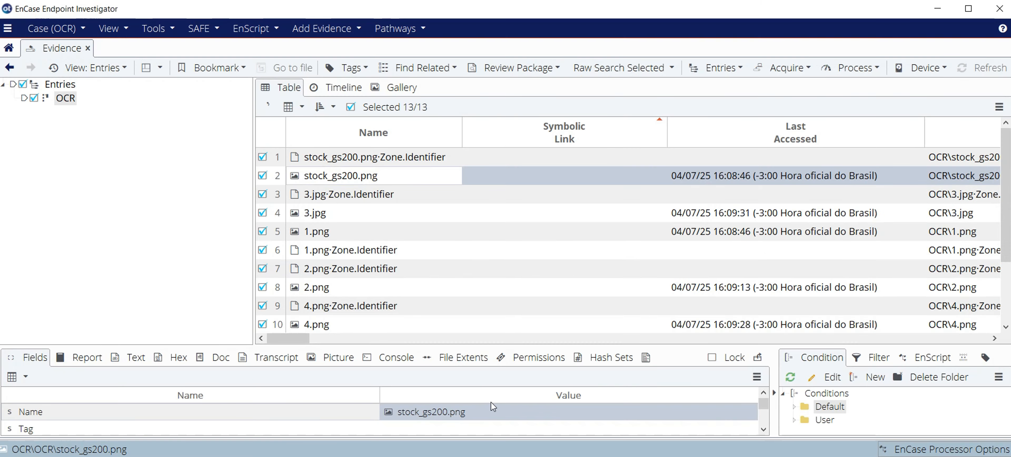
Open the Processor Manager and remove all completed and failed jobs from the processing list.
{"action": "left_click", "coordinate": [112, 28]}
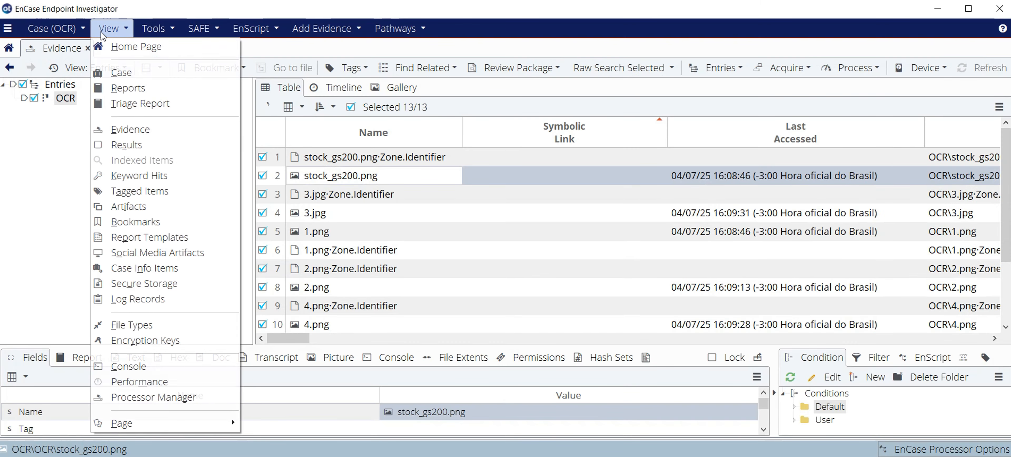
{"action": "left_click", "coordinate": [158, 396]}
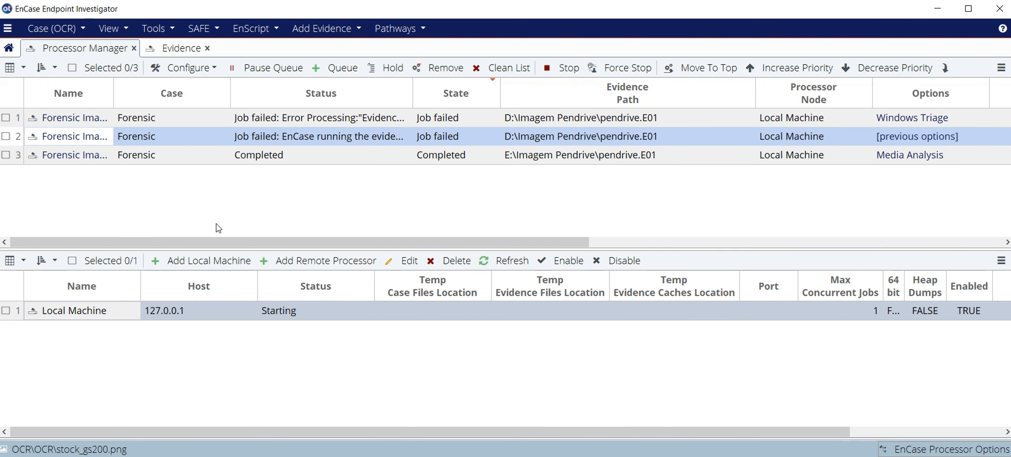
{"action": "right_click", "coordinate": [225, 197]}
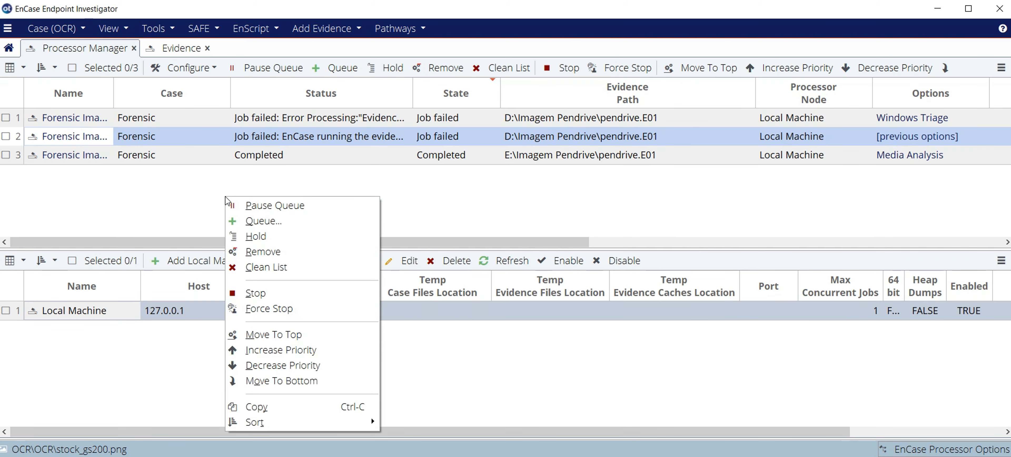
{"action": "left_click", "coordinate": [268, 267]}
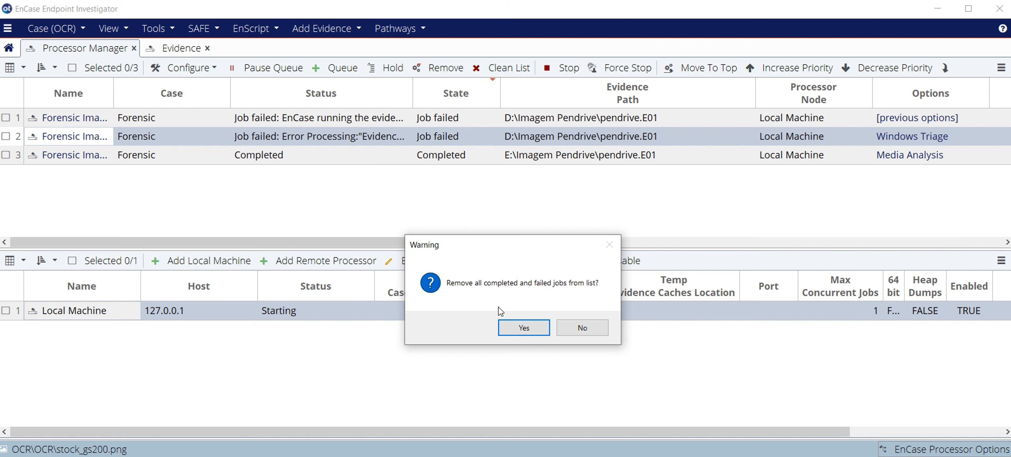
{"action": "left_click", "coordinate": [511, 330]}
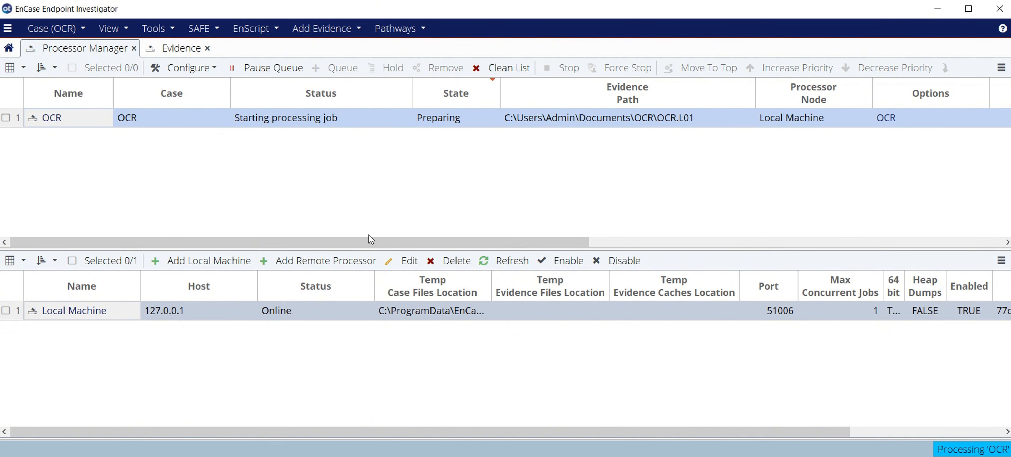
Check the OCR processing job's progress and start details, and return to the evidence entries once it finishes.
{"action": "left_click_drag", "start_coordinate": [369, 242], "coordinate": [619, 242]}
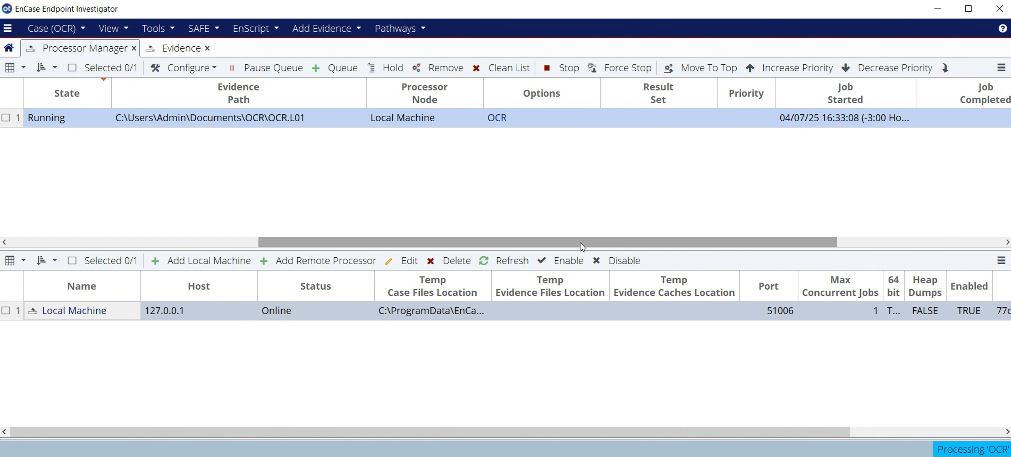
{"action": "left_click_drag", "start_coordinate": [588, 242], "coordinate": [325, 240]}
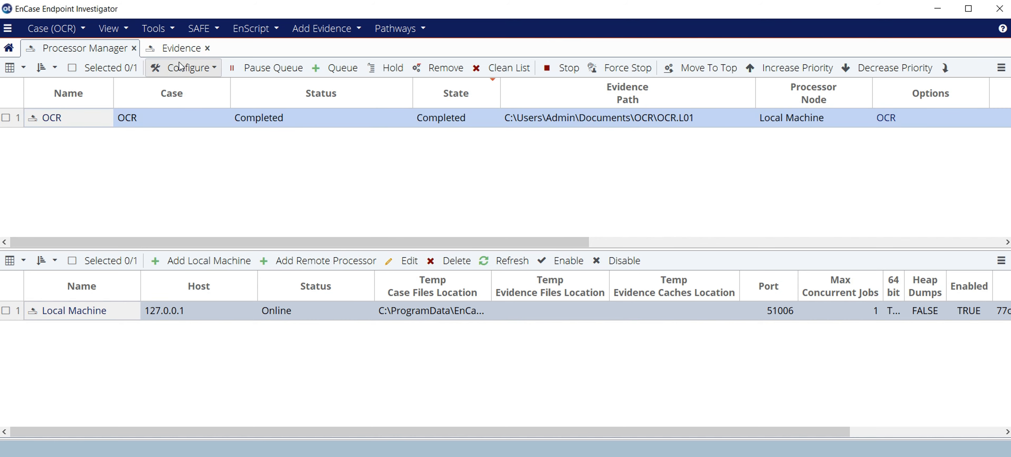
{"action": "left_click", "coordinate": [177, 53]}
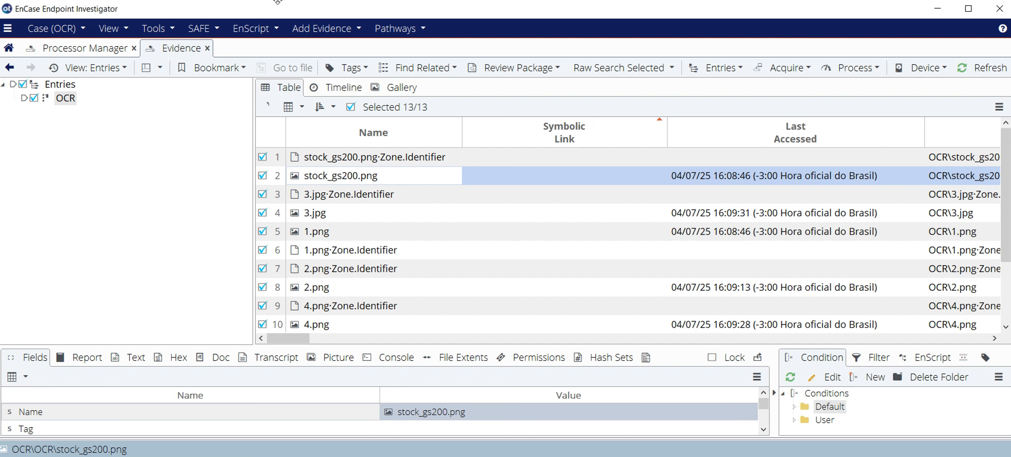
{"action": "left_click", "coordinate": [237, 202]}
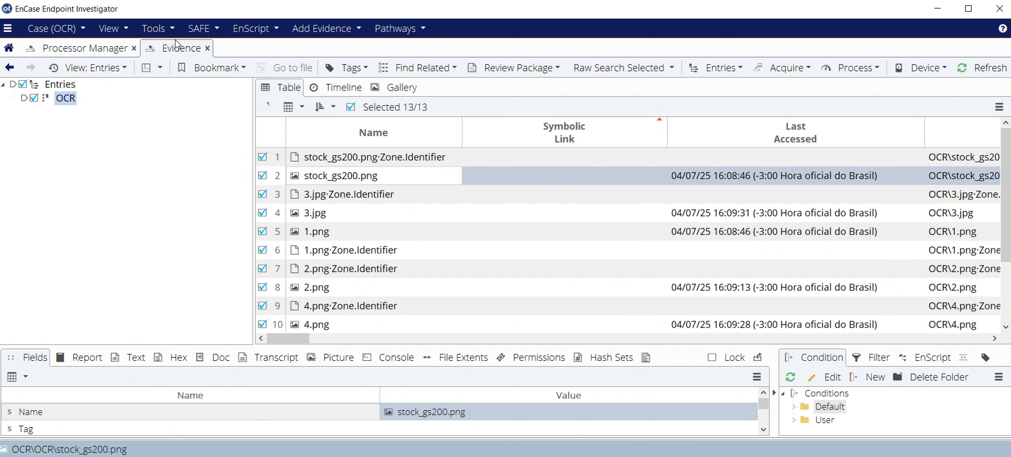
{"action": "left_click", "coordinate": [112, 29]}
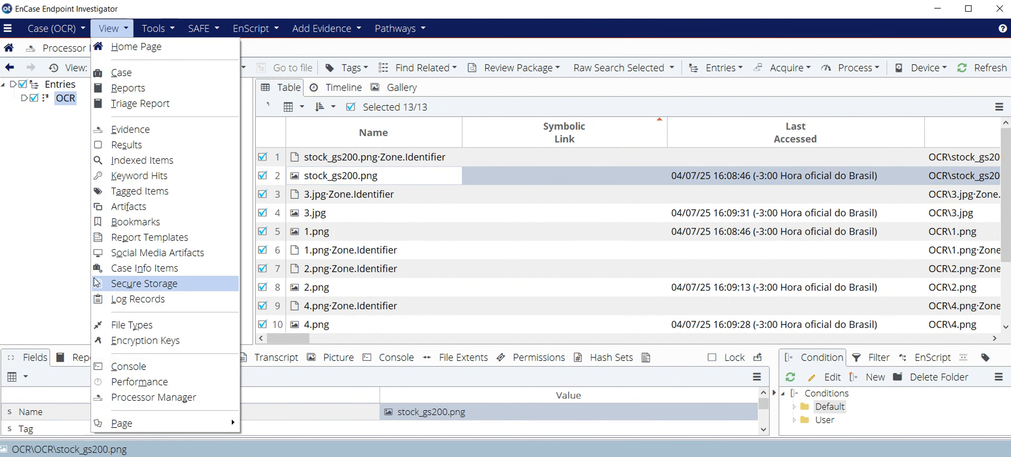
{"action": "left_click", "coordinate": [50, 254]}
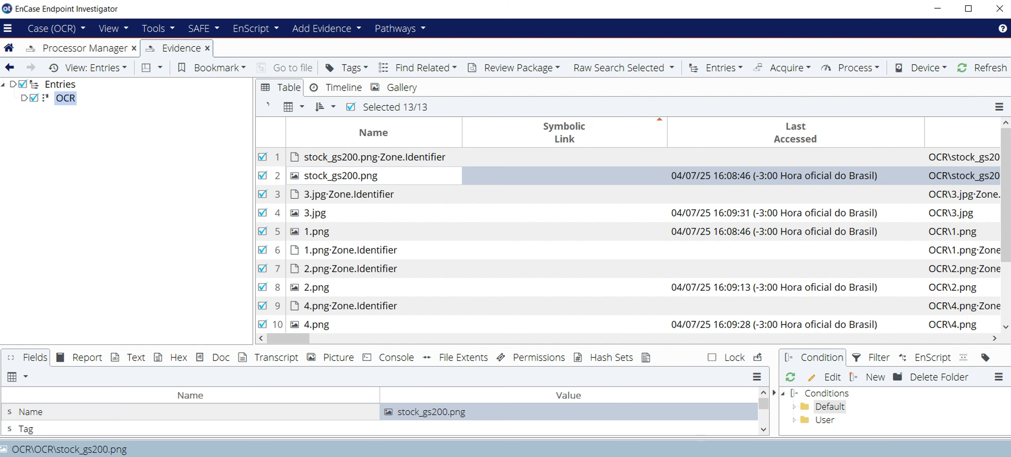
{"action": "key", "text": "End"}
Open the case's indexed items, search the index for "hello" and list the items containing that word.
{"action": "left_click", "coordinate": [95, 31]}
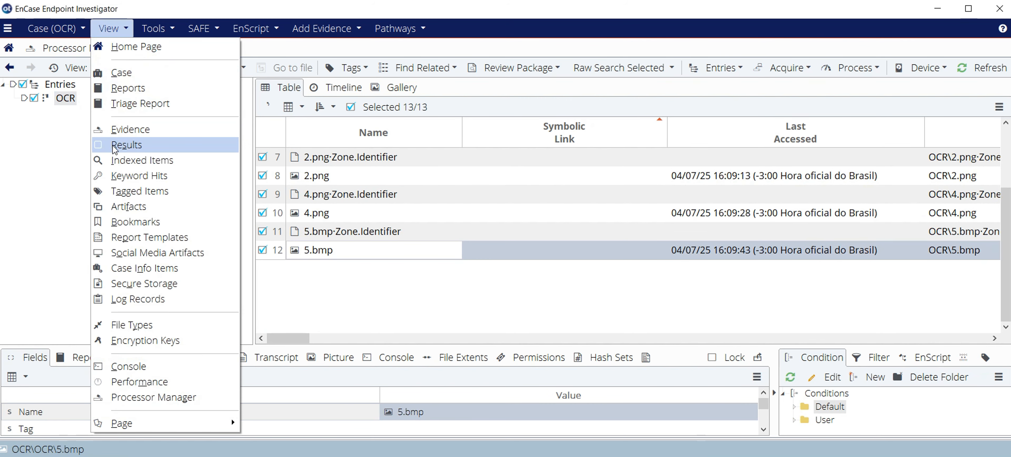
{"action": "left_click", "coordinate": [119, 159]}
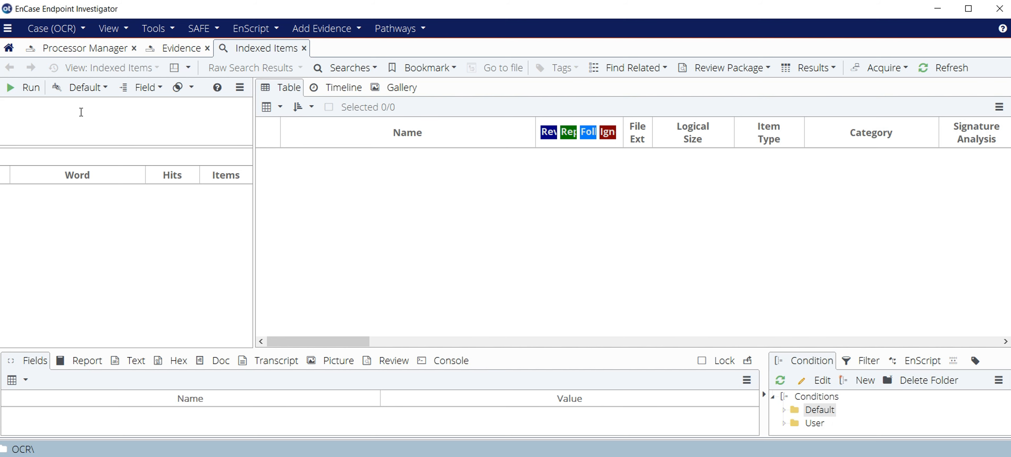
{"action": "type", "text": "hello"}
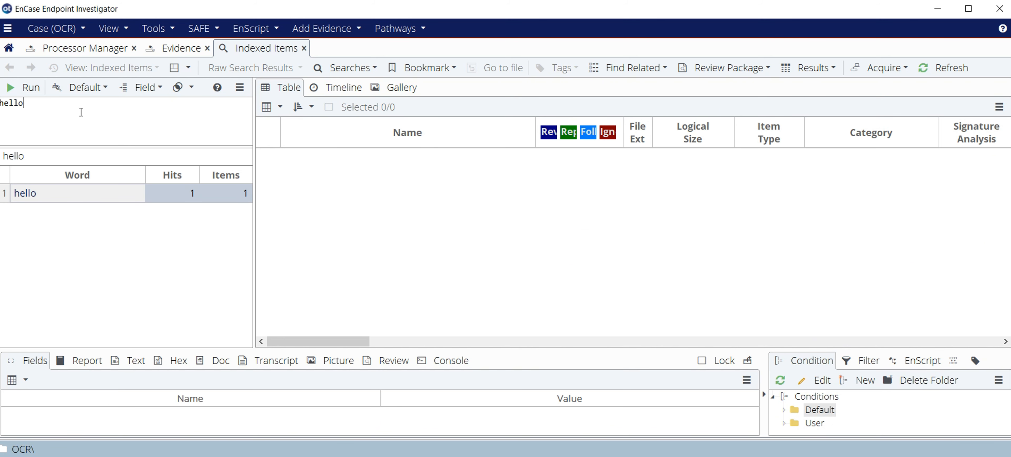
{"action": "left_click", "coordinate": [30, 196]}
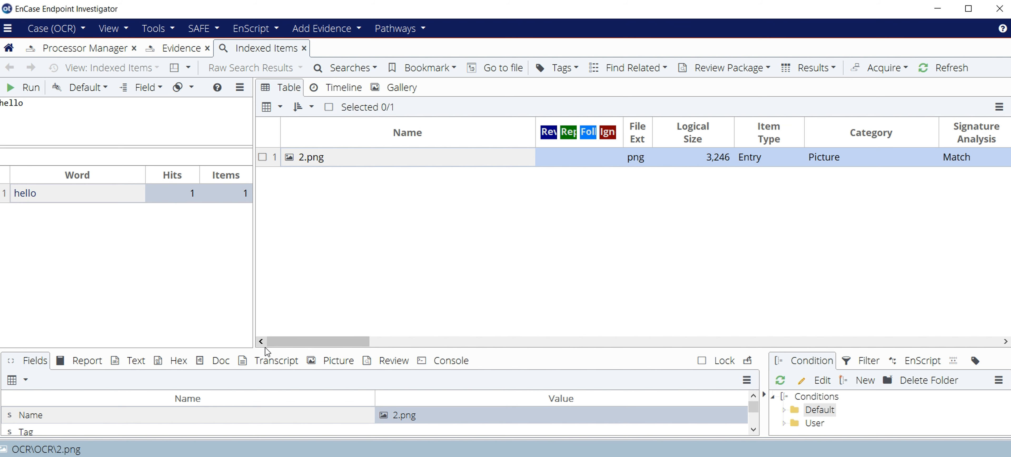
Enlarge the preview of 2.png to view its raw text and its picture, and shrink the preview area again.
{"action": "left_click_drag", "start_coordinate": [262, 348], "coordinate": [265, 235]}
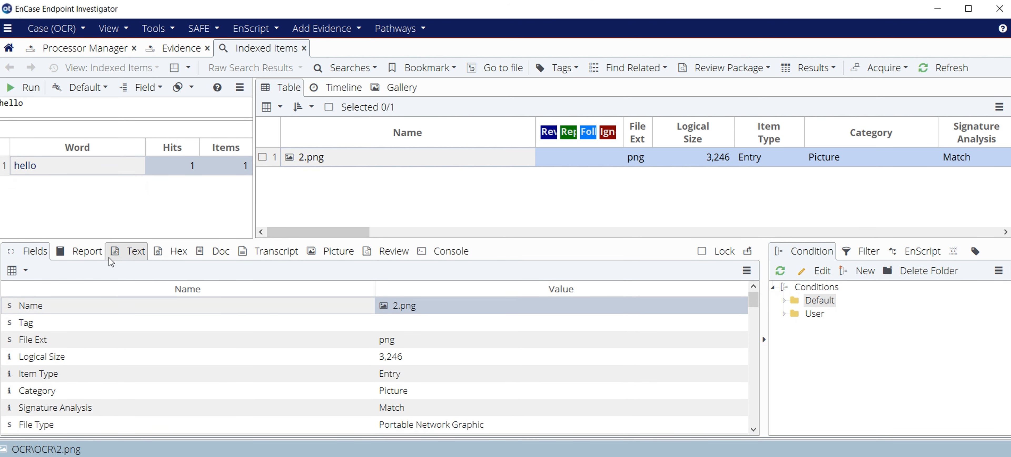
{"action": "left_click", "coordinate": [115, 253]}
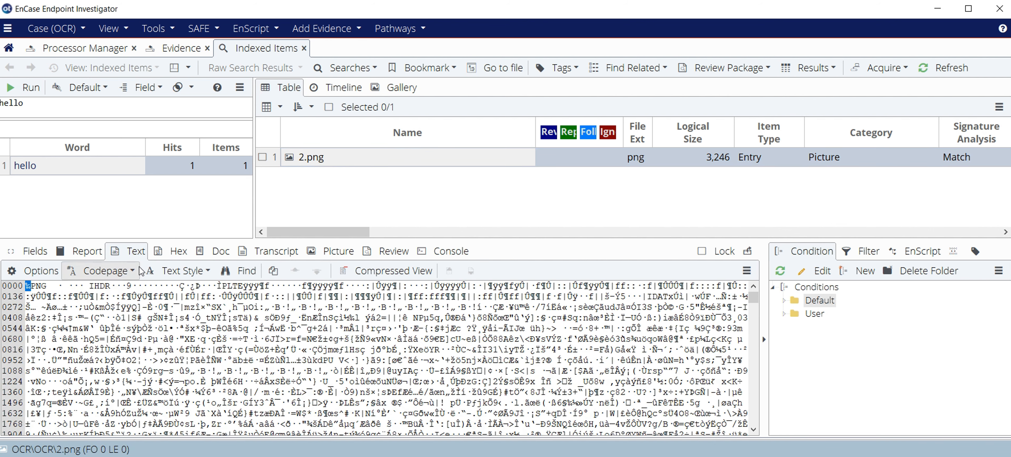
{"action": "left_click", "coordinate": [334, 251]}
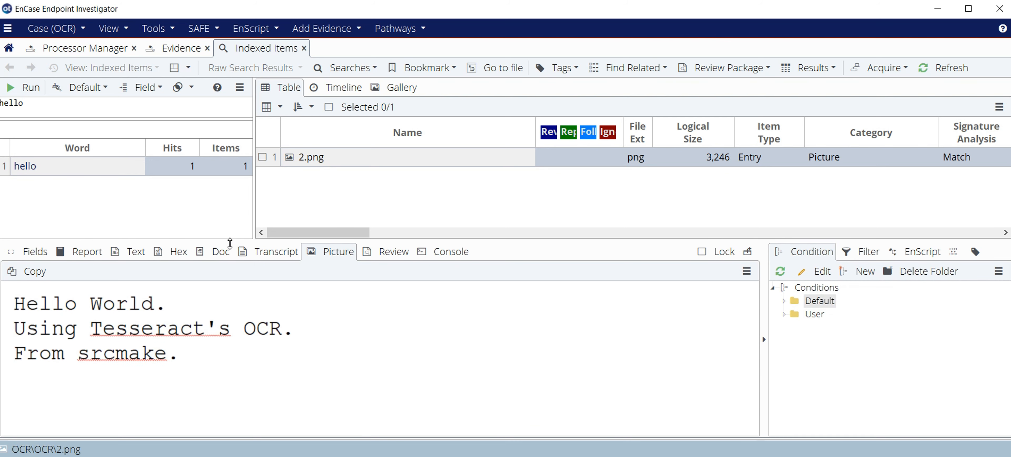
{"action": "left_click_drag", "start_coordinate": [232, 239], "coordinate": [225, 292]}
Search the index for "from" instead, list its matching items, and view the pictures 5.bmp and 2.png.
{"action": "left_click", "coordinate": [60, 103]}
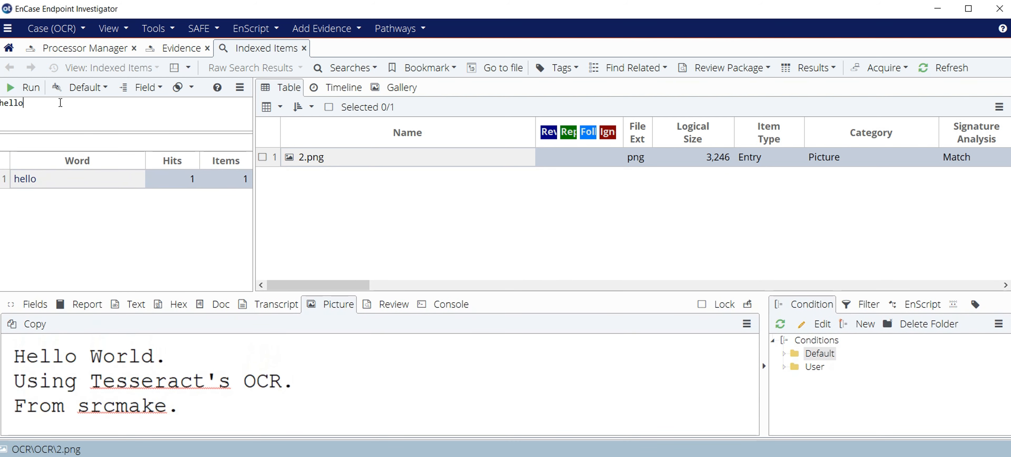
{"action": "key", "text": "BackSpace"}
{"action": "key", "text": "BackSpace"}
{"action": "key", "text": "BackSpace"}
{"action": "key", "text": "BackSpace"}
{"action": "key", "text": "BackSpace"}
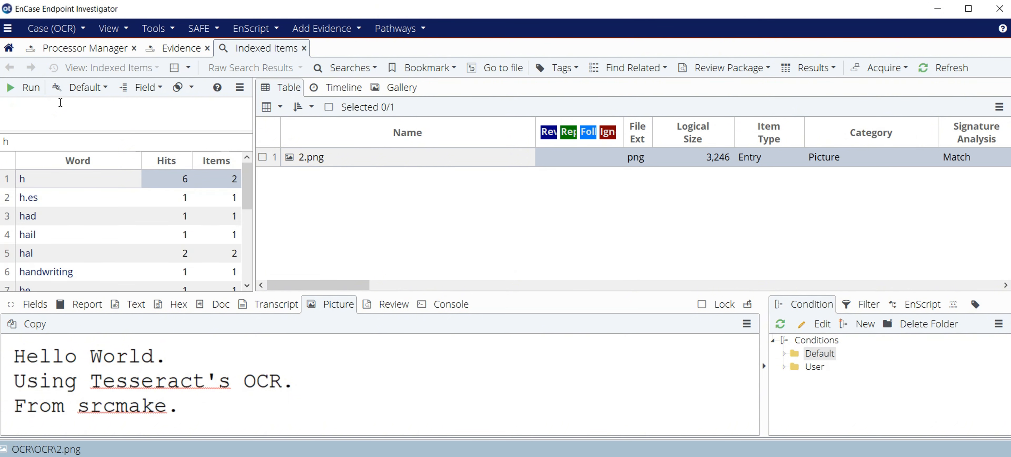
{"action": "type", "text": "from"}
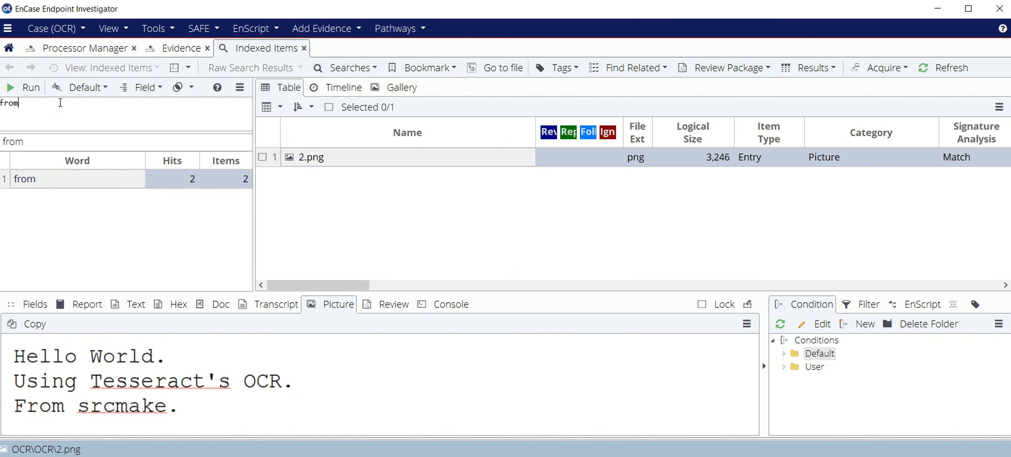
{"action": "double_click", "coordinate": [30, 183]}
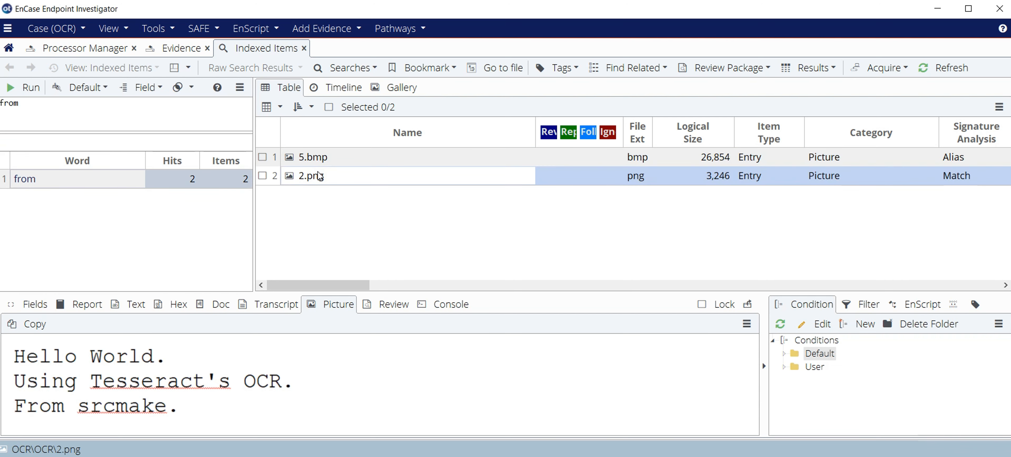
{"action": "left_click", "coordinate": [323, 161]}
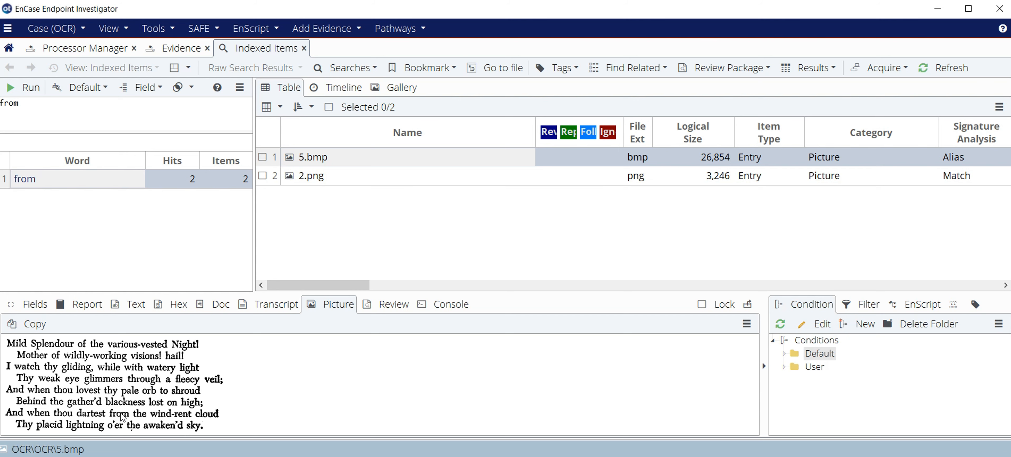
{"action": "left_click", "coordinate": [331, 175]}
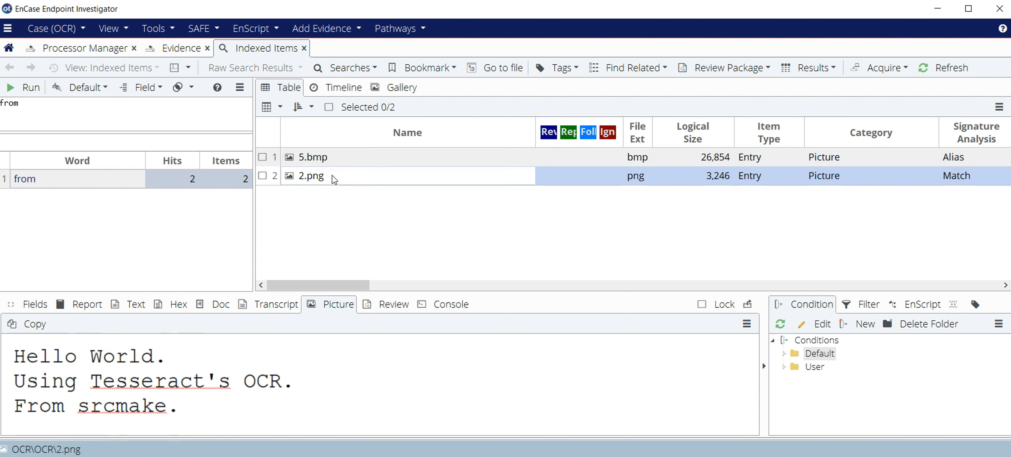
Replace the index search term with "amex".
{"action": "left_click", "coordinate": [101, 103]}
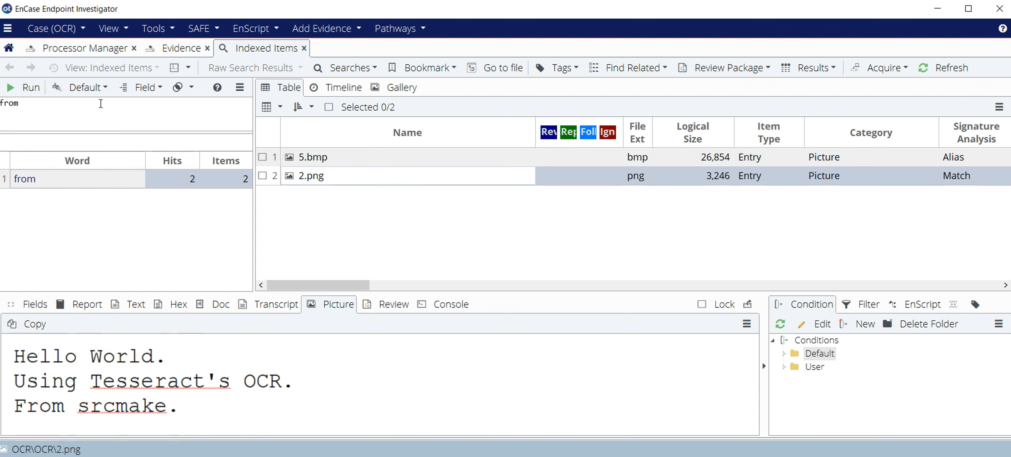
{"action": "key", "text": "BackSpace"}
{"action": "key", "text": "BackSpace"}
{"action": "key", "text": "BackSpace"}
{"action": "key", "text": "BackSpace"}
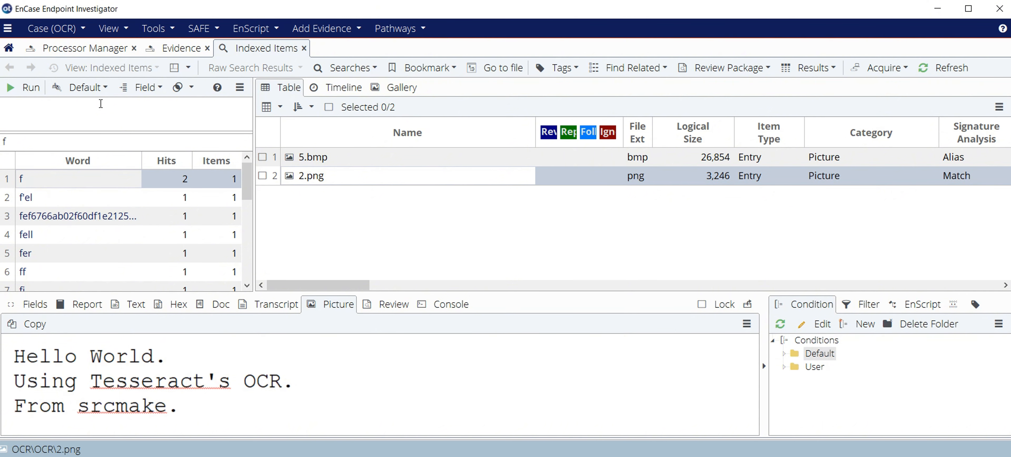
{"action": "type", "text": "amex"}
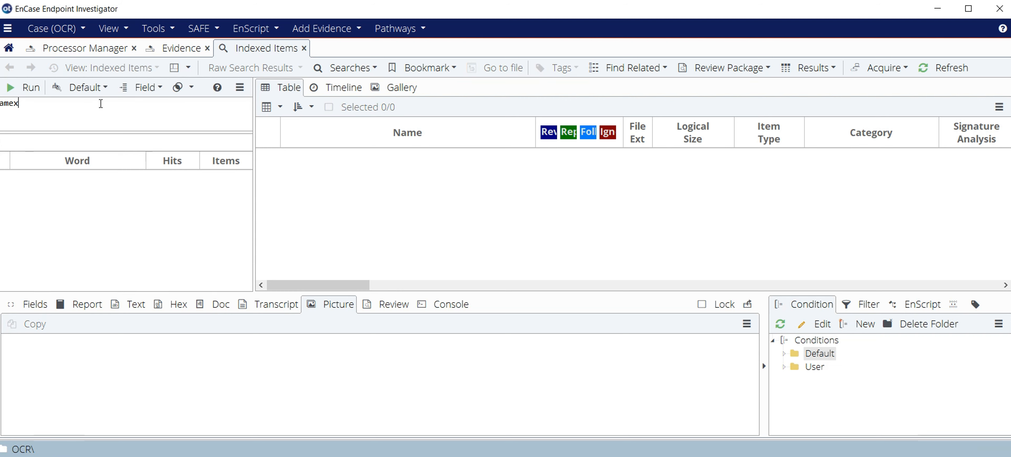
Search the index for "nasdaq" and display the picture that contains the word.
{"action": "key", "text": "BackSpace"}
{"action": "key", "text": "BackSpace"}
{"action": "key", "text": "BackSpace"}
{"action": "key", "text": "BackSpace"}
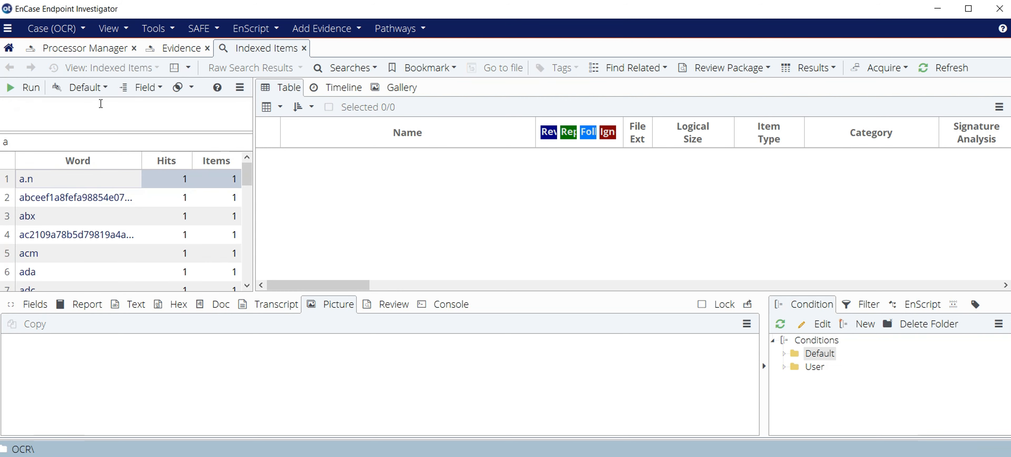
{"action": "type", "text": "nasdaq"}
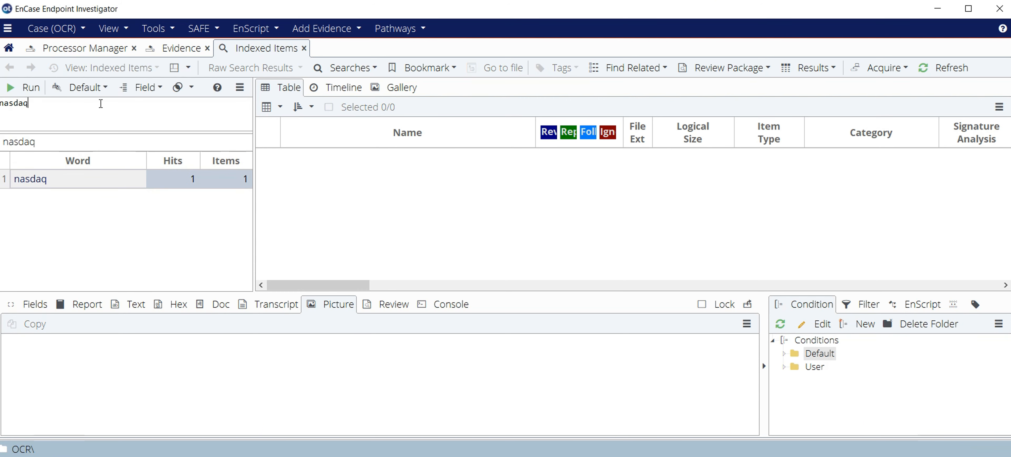
{"action": "left_click", "coordinate": [43, 180]}
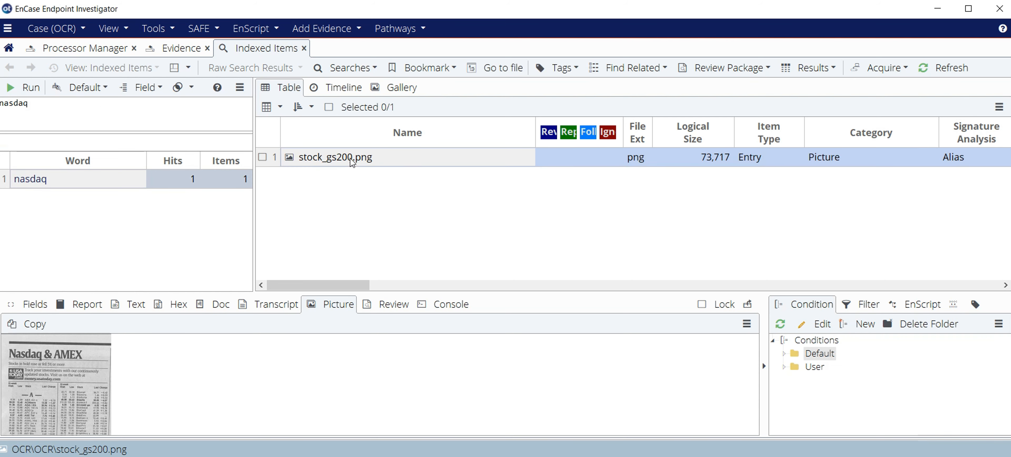
{"action": "right_click", "coordinate": [69, 383]}
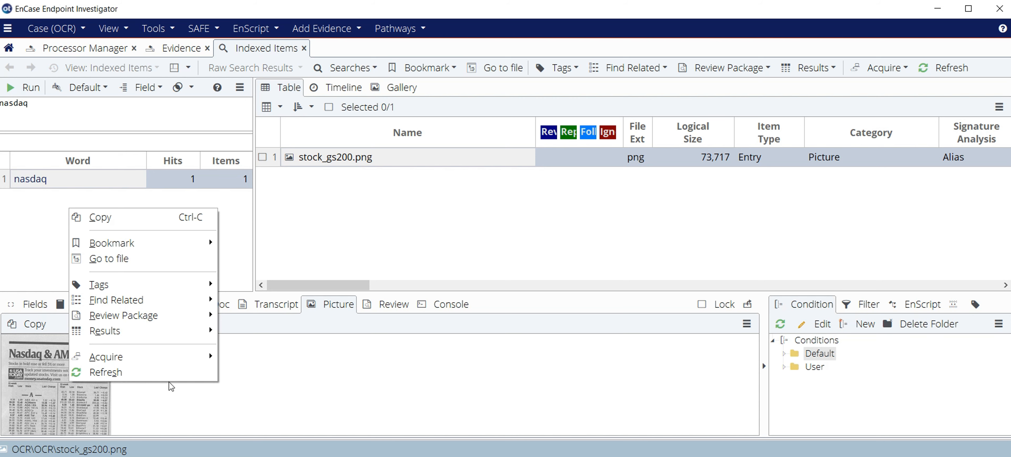
{"action": "left_click", "coordinate": [326, 384]}
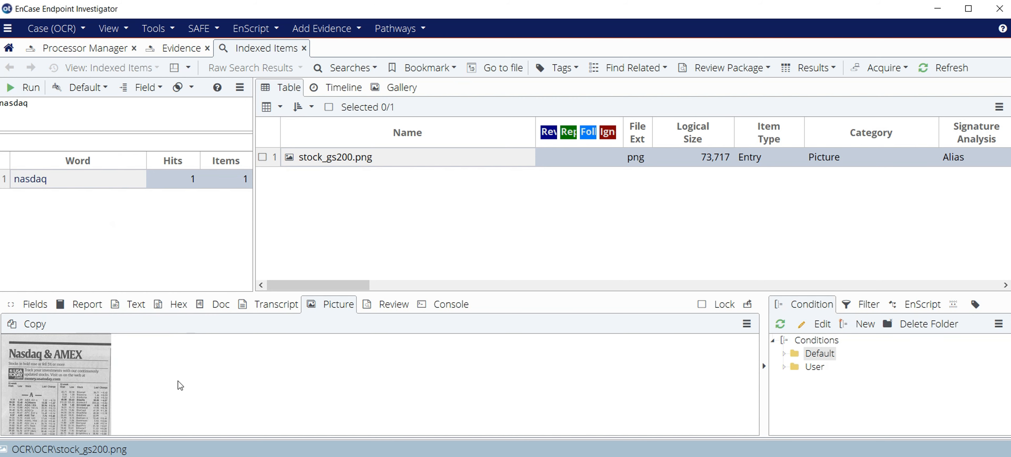
{"action": "right_click", "coordinate": [75, 367]}
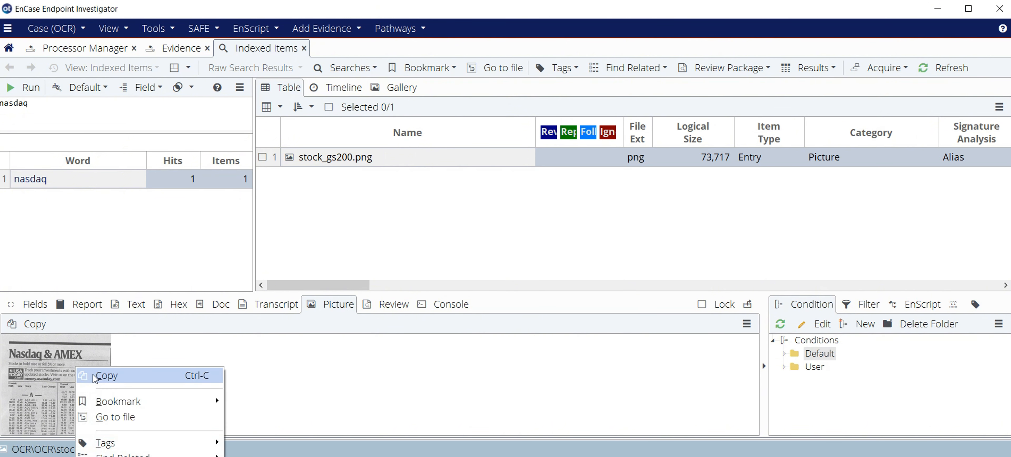
{"action": "left_click", "coordinate": [212, 379]}
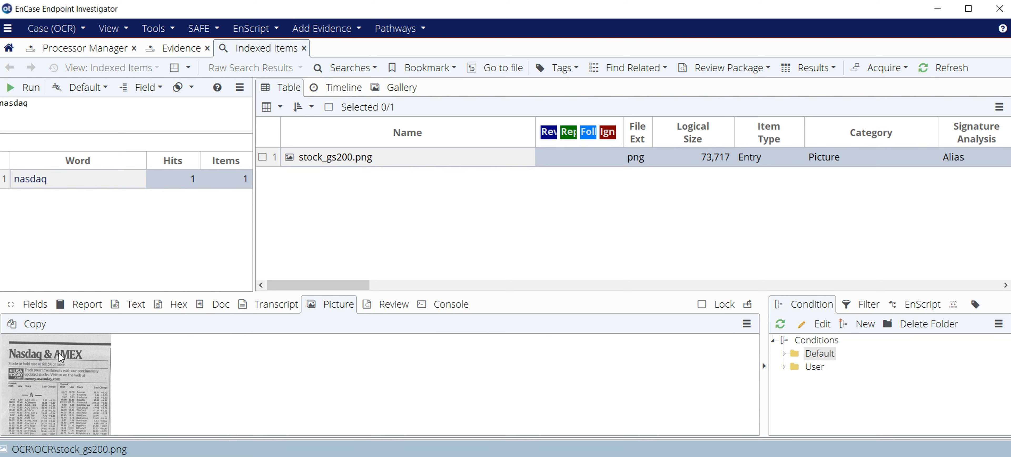
Search the index for "thy" and display the picture that contains the word.
{"action": "left_click", "coordinate": [46, 110]}
{"action": "key", "text": "BackSpace"}
{"action": "key", "text": "BackSpace"}
{"action": "key", "text": "BackSpace"}
{"action": "key", "text": "BackSpace"}
{"action": "key", "text": "BackSpace"}
{"action": "key", "text": "BackSpace"}
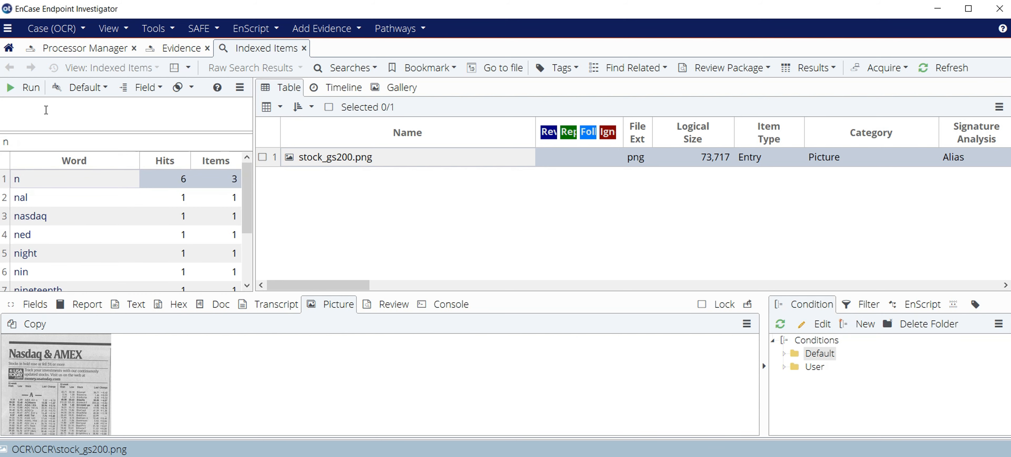
{"action": "type", "text": "th"}
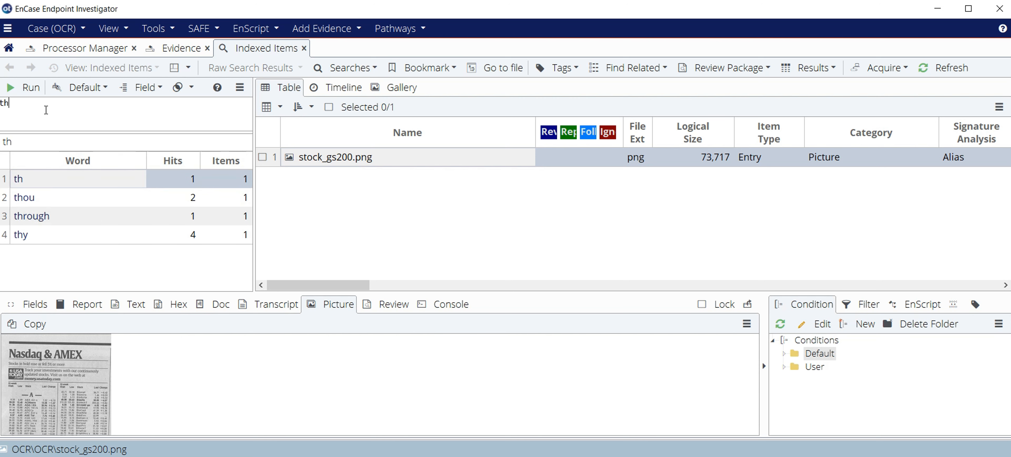
{"action": "type", "text": "y"}
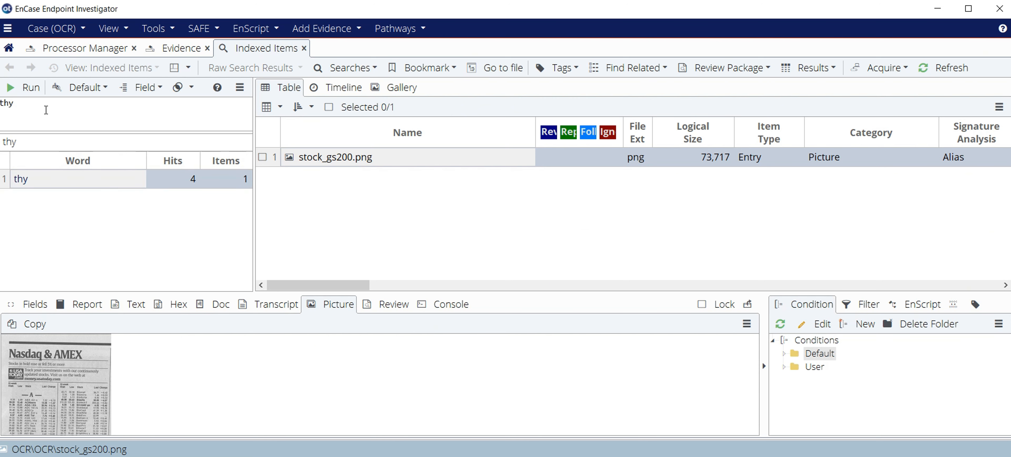
{"action": "left_click", "coordinate": [19, 179]}
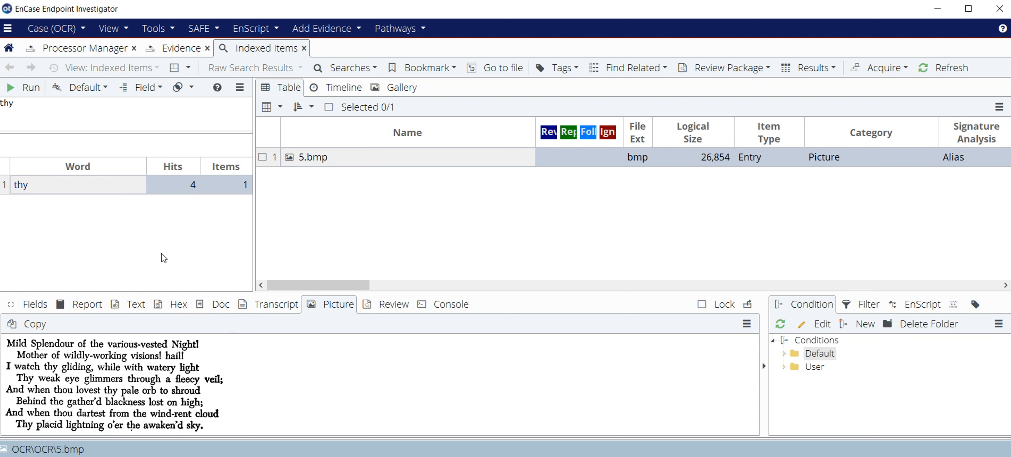
Clear the term "thy" from the index search.
{"action": "key", "text": "BackSpace"}
{"action": "key", "text": "BackSpace"}
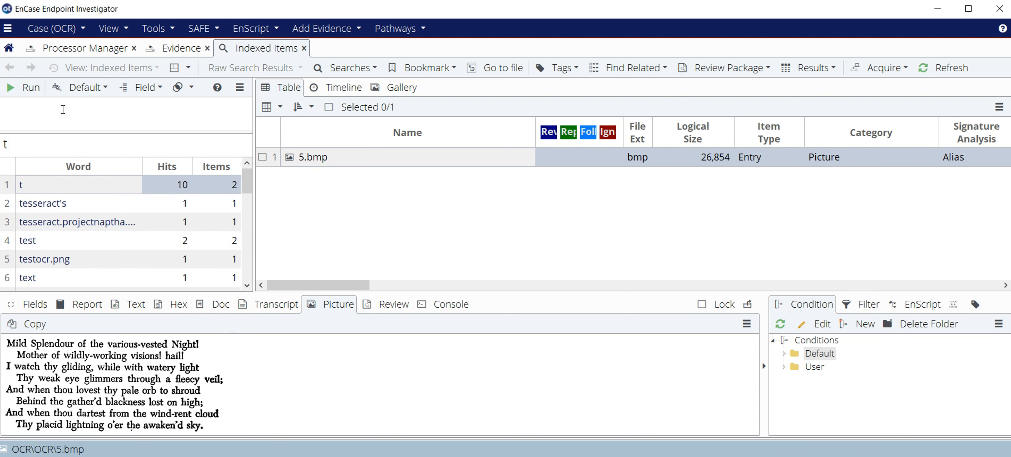